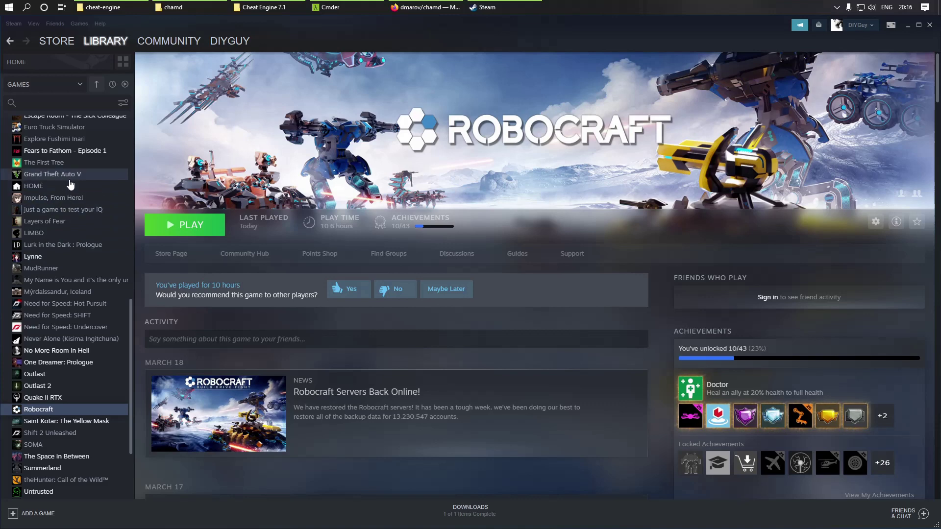
Search Windows for 'cheat' to launch Cheat Engine 7.1.
scroll(69, 184, up, 4)
scroll(69, 184, up, 2)
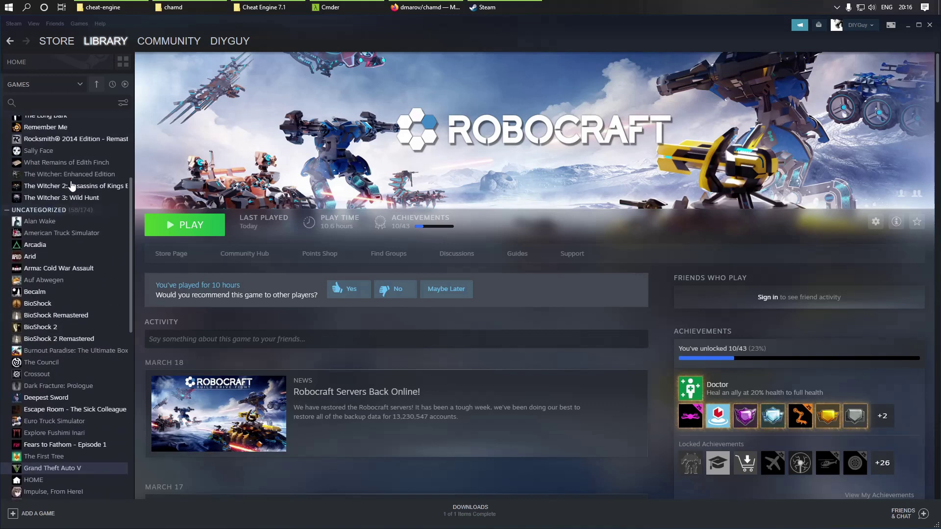
scroll(86, 246, down, 3)
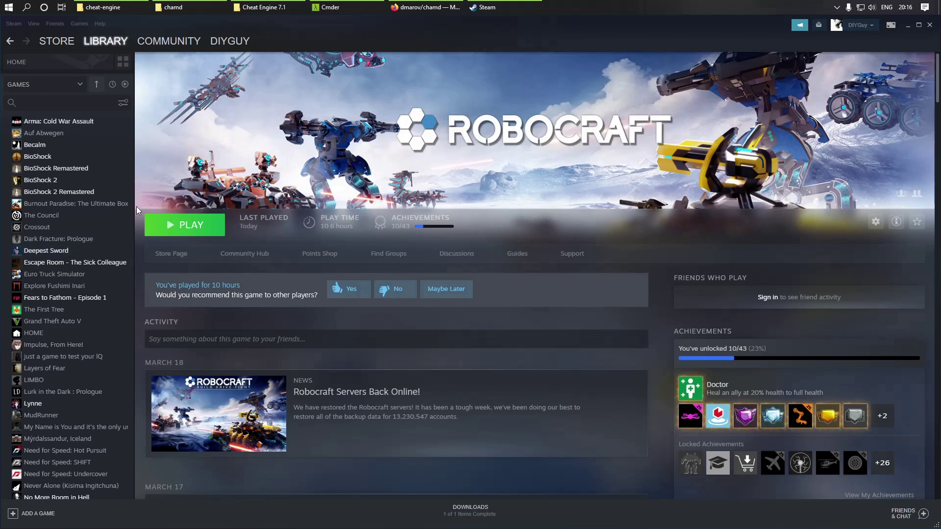
scroll(135, 222, down, 3)
scroll(101, 260, down, 5)
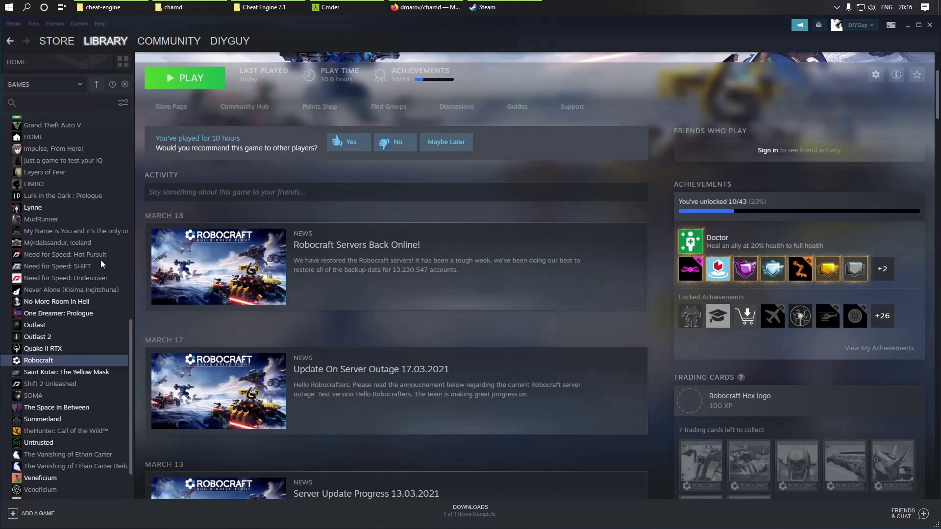
scroll(137, 269, up, 3)
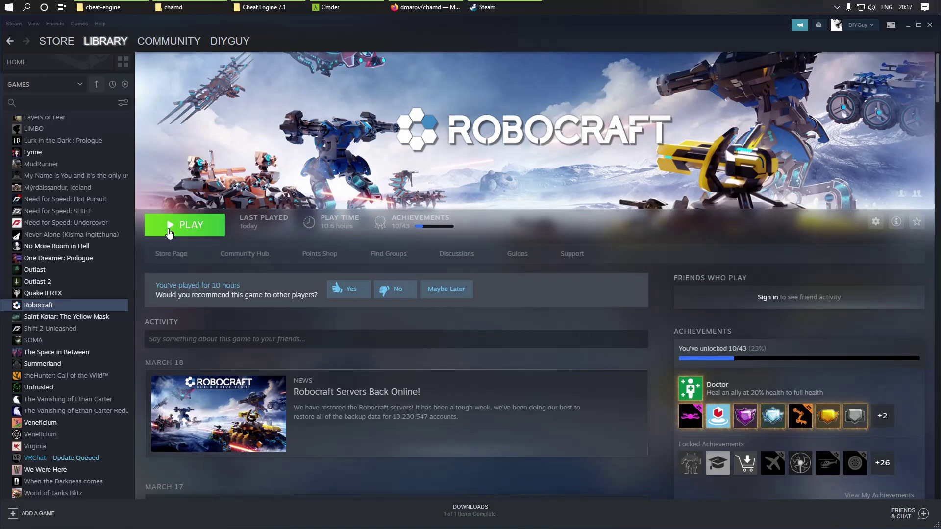
click(26, 6)
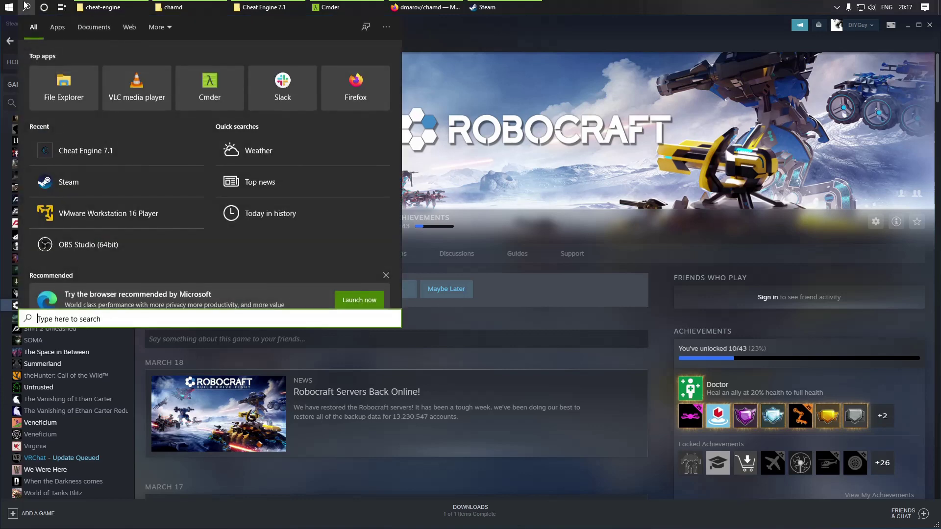
text(cheat)
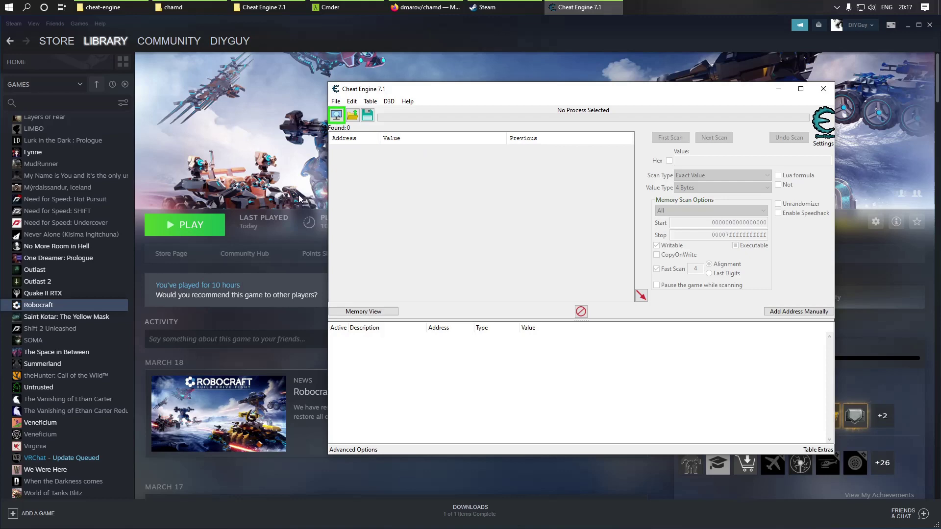
Launch Robocraft from Steam, finish the Easy Anti-Cheat service setup, and return to Cheat Engine.
click(177, 230)
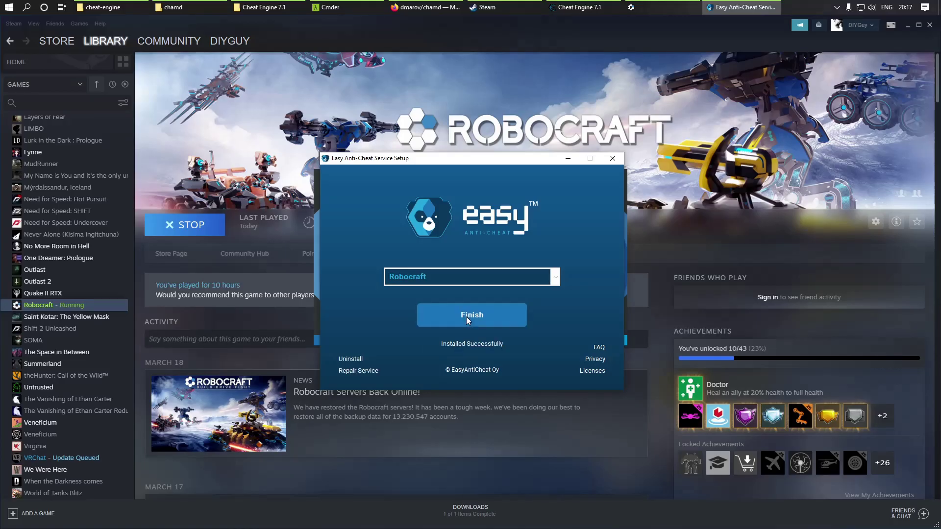
click(483, 318)
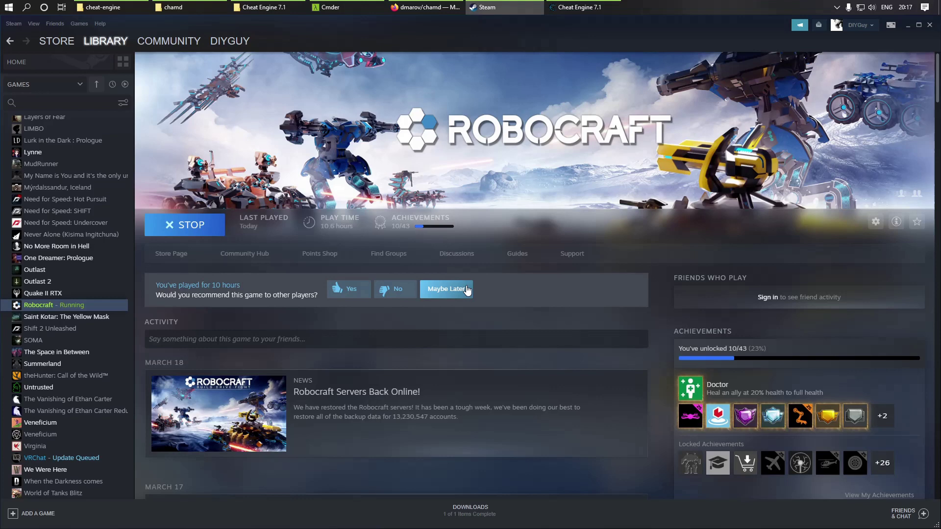
click(579, 7)
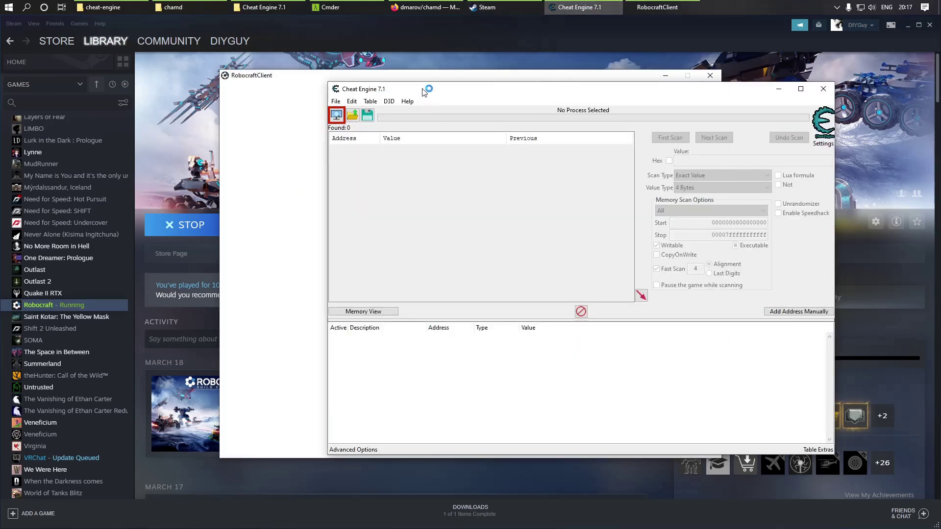
Attach Cheat Engine to RobocraftClient from the Process List, then switch to the game.
drag(424, 92, 467, 106)
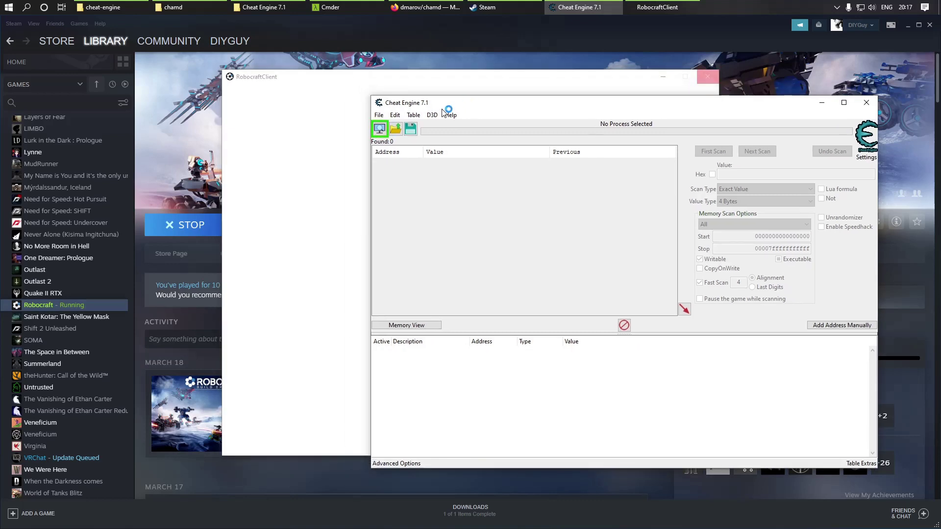
click(379, 114)
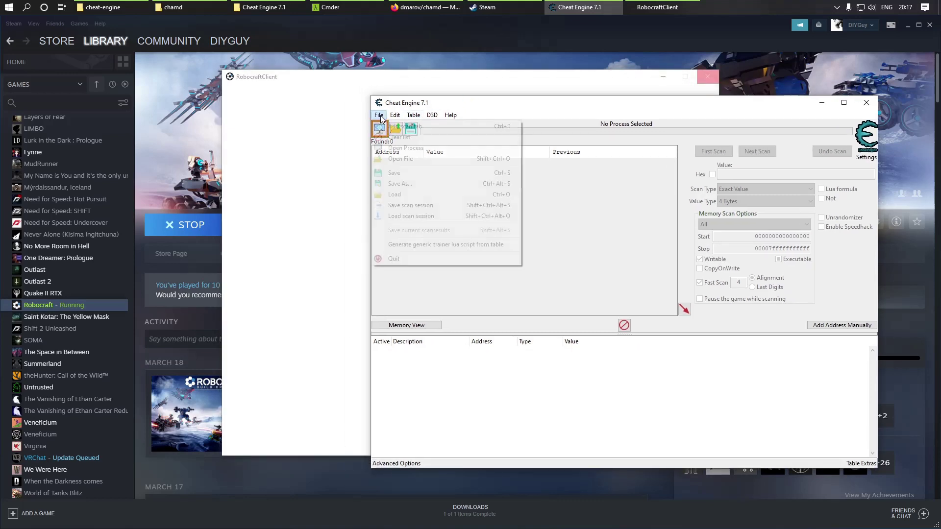
click(390, 148)
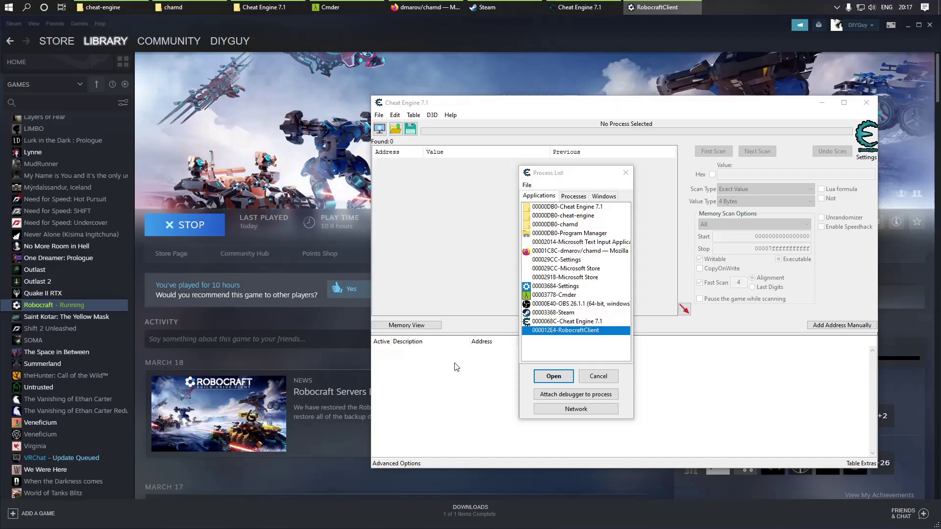
click(559, 378)
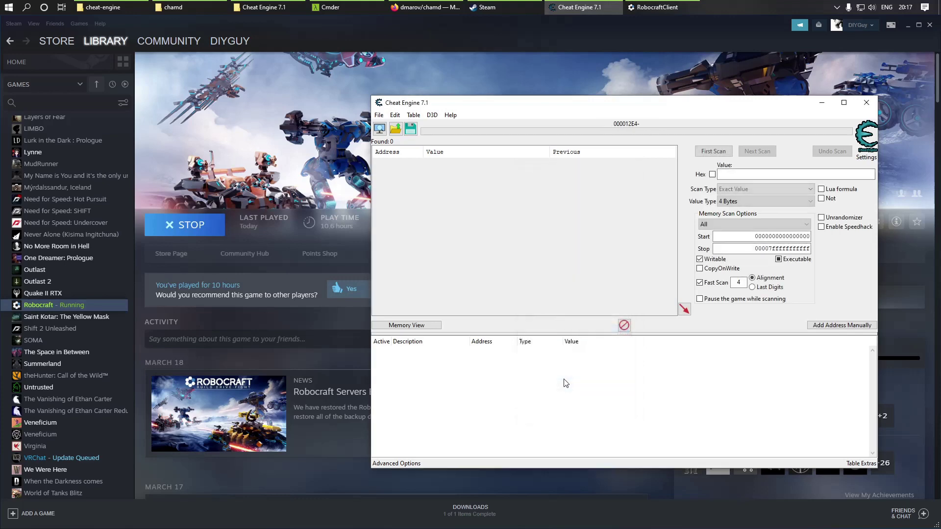
key(alt+Tab)
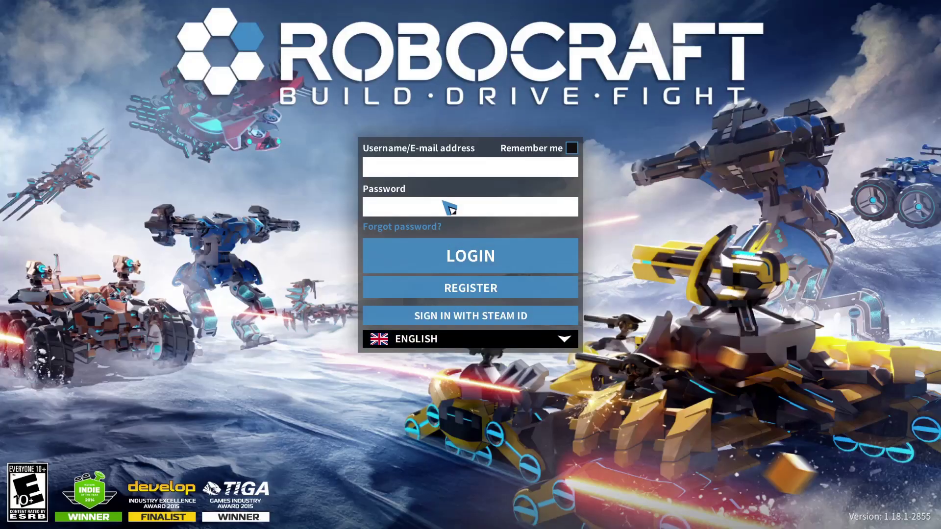
Sign in to Robocraft with Steam and choose Never Again on the Stay Informed prompt.
click(489, 316)
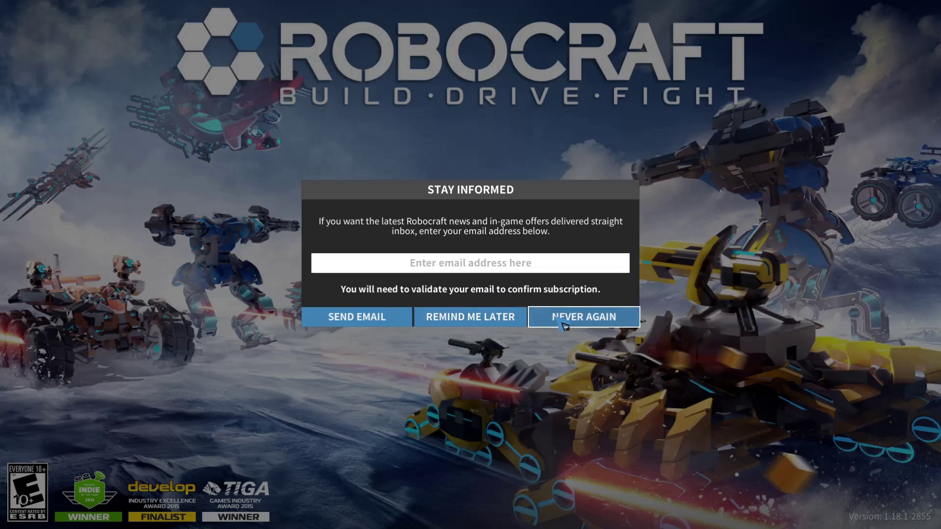
click(563, 324)
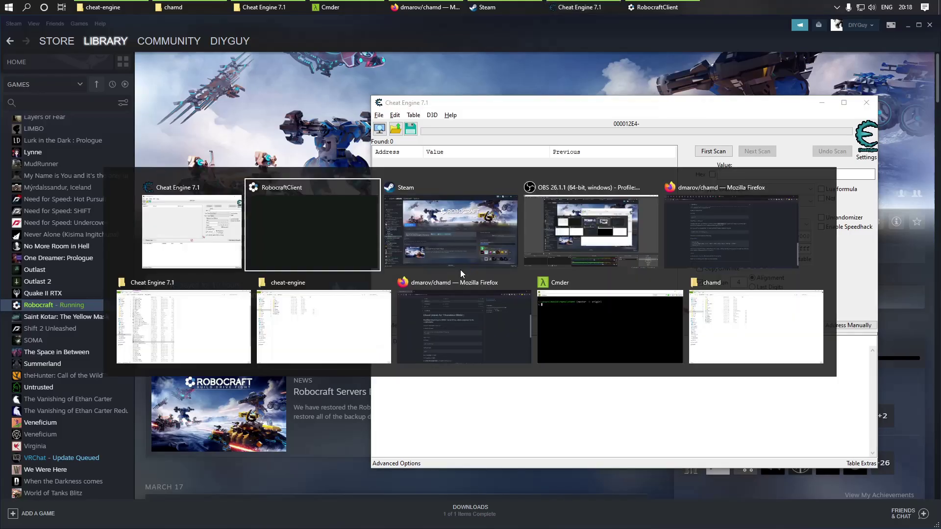
key(alt+Tab)
key(alt+Tab)
key(alt+Tab)
key(alt+Tab)
key(alt+Tab)
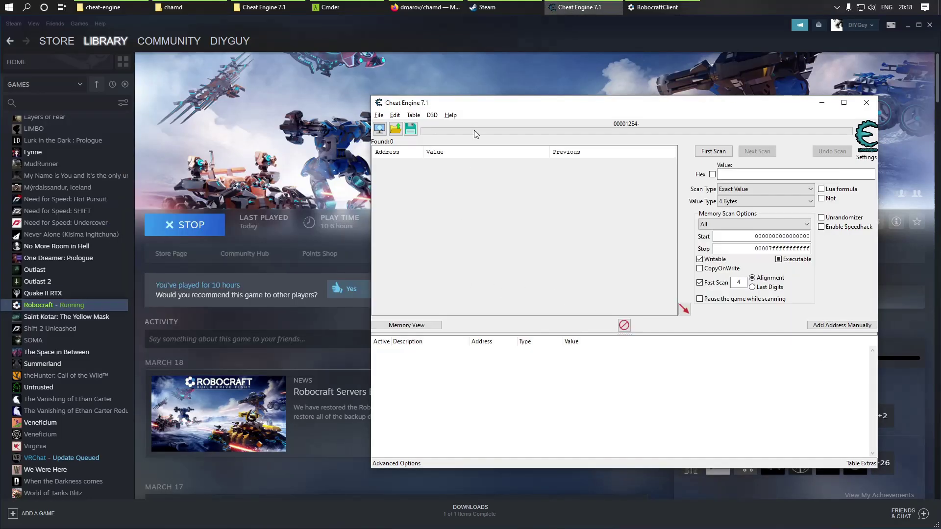
Turn Robocraft's SFX, Music and Speech volumes down to 0 in Audio settings and apply.
click(579, 7)
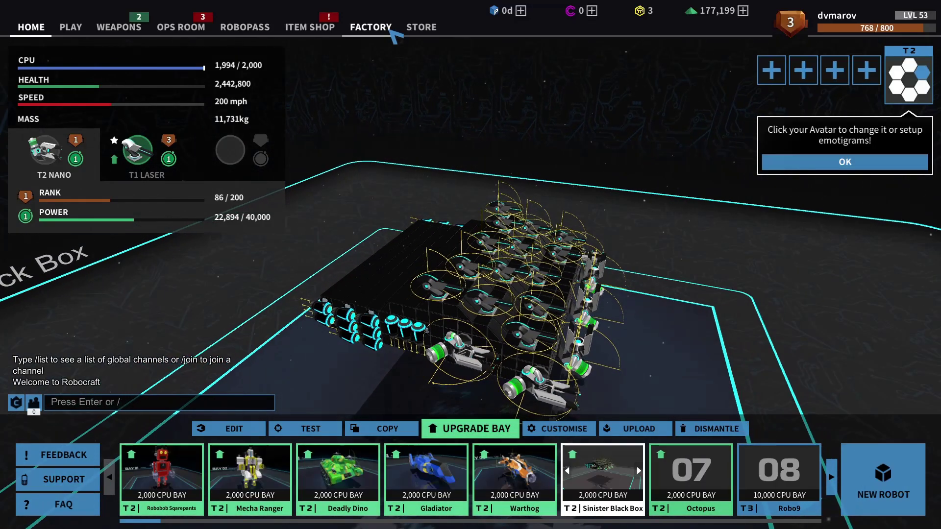
key(Escape)
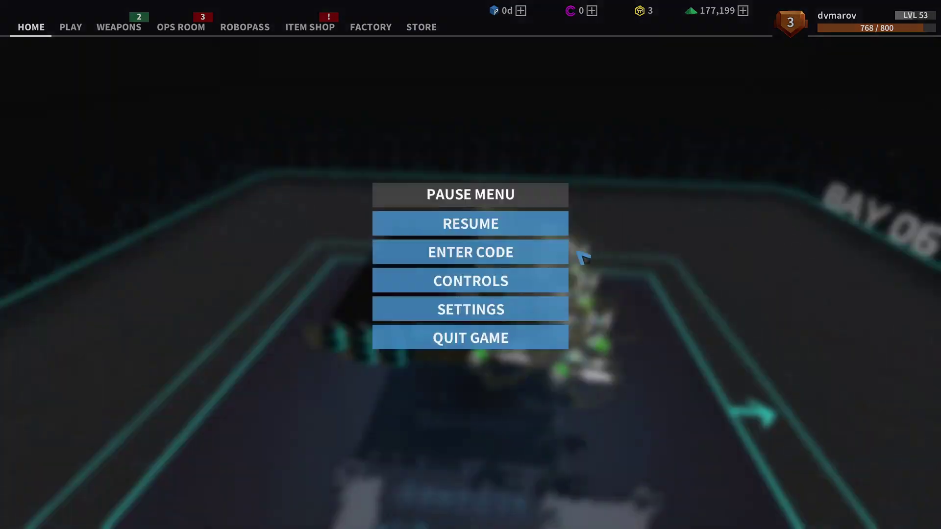
click(497, 314)
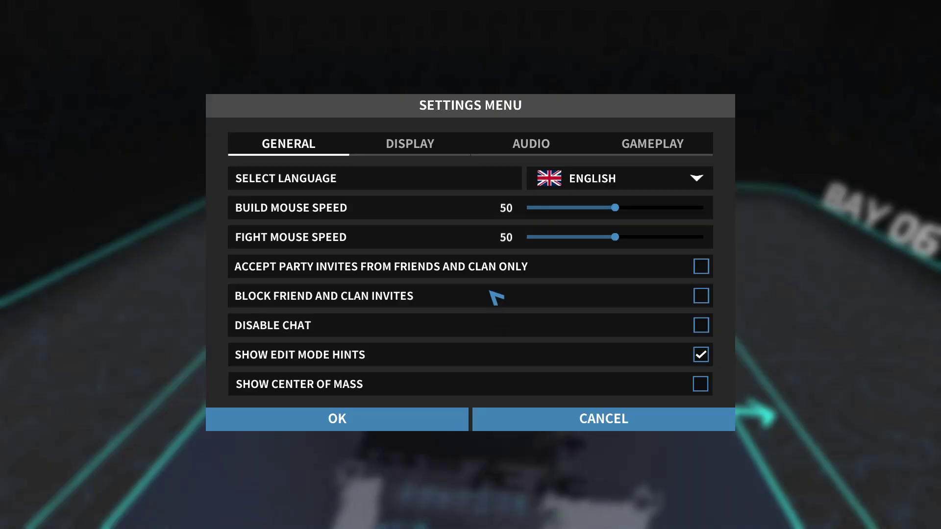
click(557, 153)
drag(701, 206, 527, 206)
drag(572, 180, 506, 187)
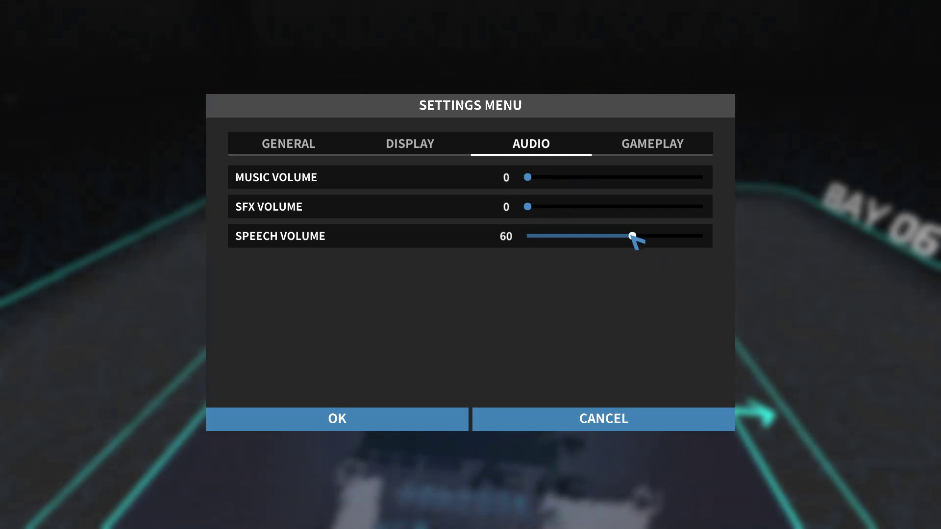
drag(632, 236, 512, 243)
click(409, 425)
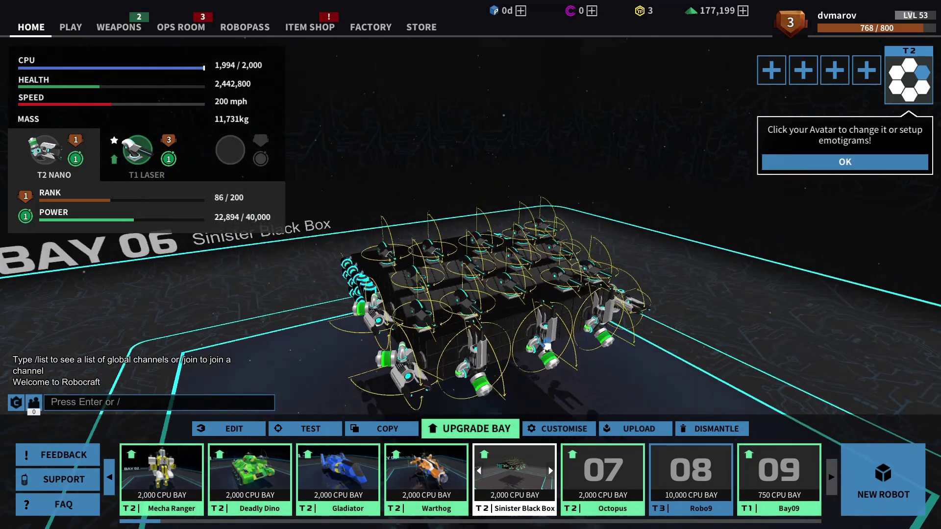
key(Escape)
key(Escape)
key(alt+Tab)
key(alt+Tab)
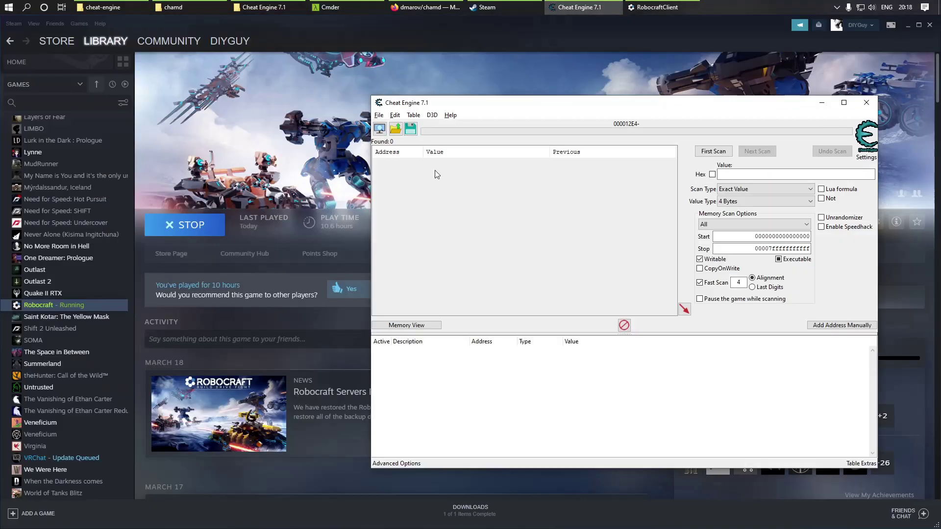
Enter a search value and run a First Scan with Exact Value, 4 Bytes.
click(737, 176)
click(715, 153)
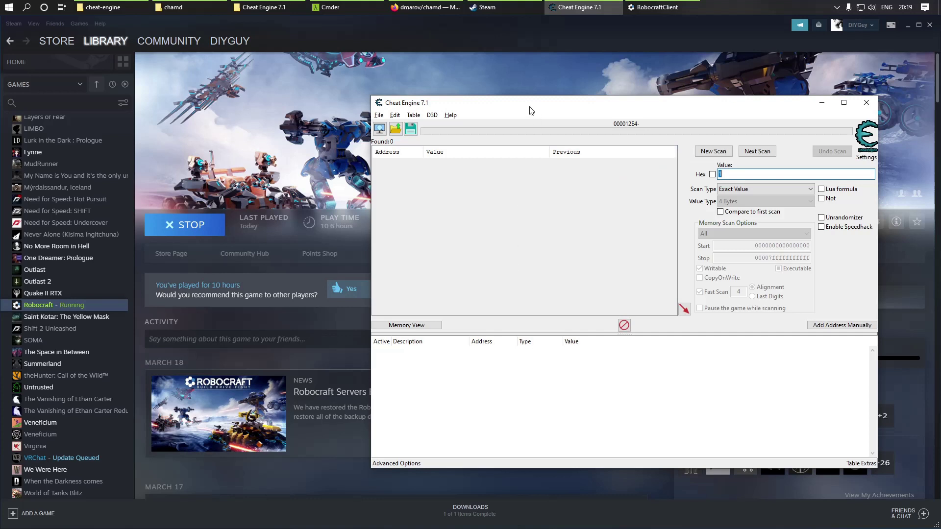
Open Cheat Engine's Settings on the Extra kernel-routine page.
click(395, 116)
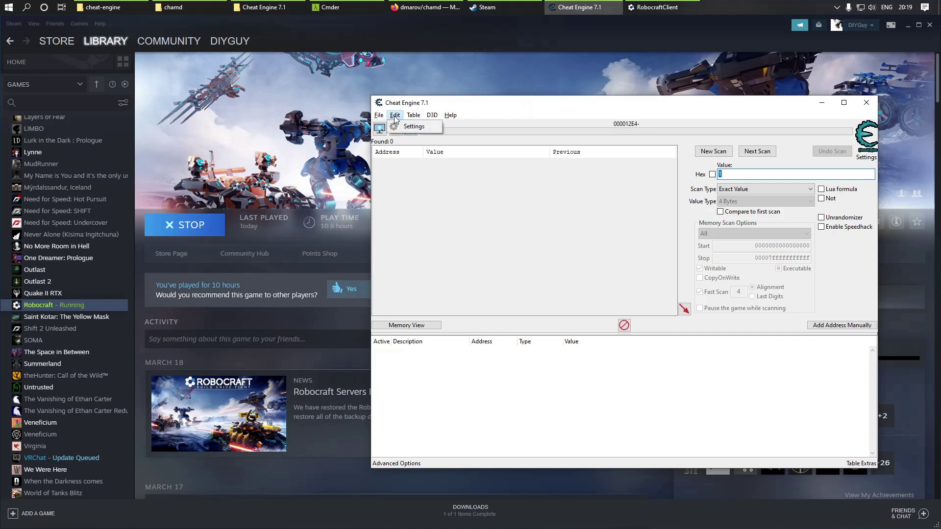
click(413, 127)
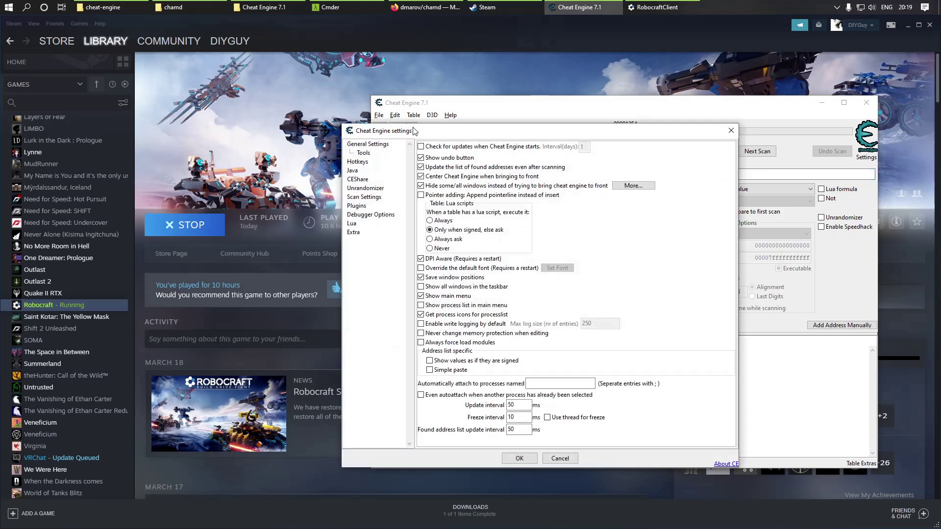
click(357, 233)
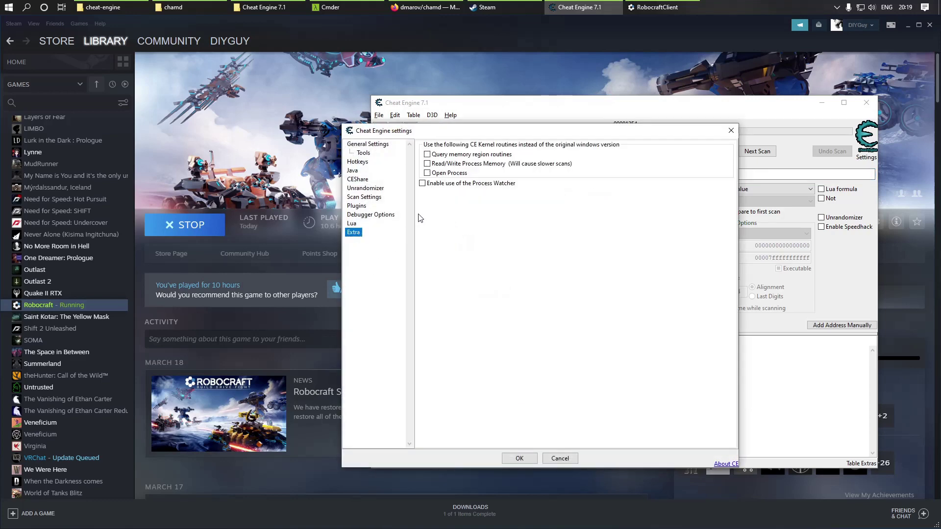
Quit Robocraft, then enable kernel routines for memory-region queries and Read/Write Process Memory.
click(657, 8)
key(Escape)
click(461, 338)
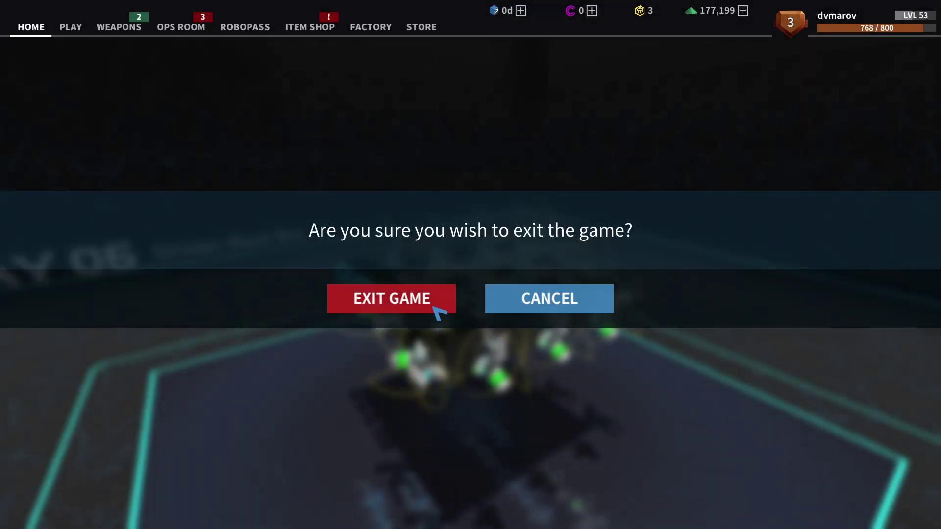
click(416, 300)
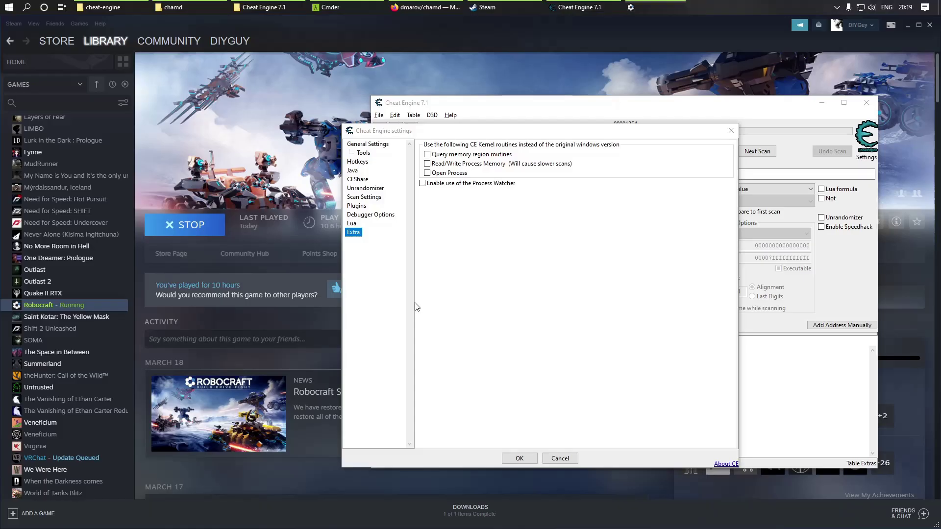
click(427, 155)
click(426, 163)
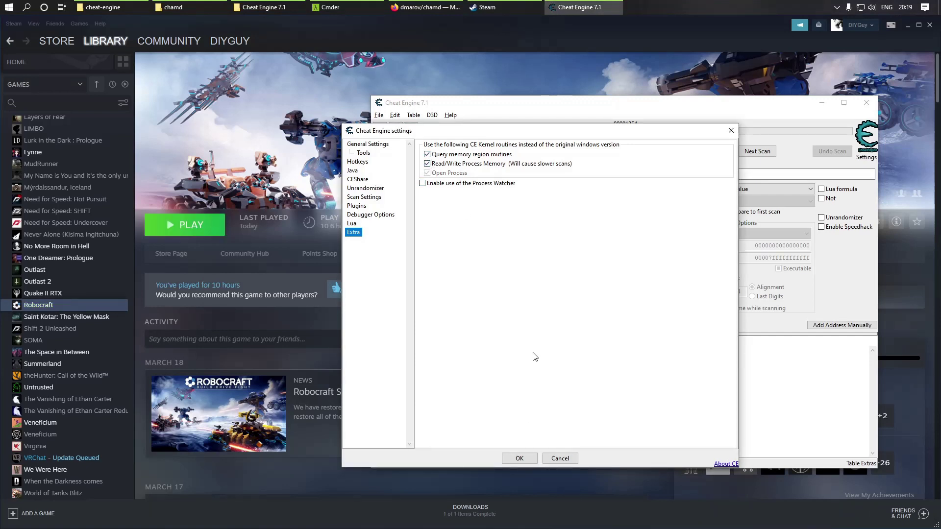
Apply the kernel settings to load the DBK64 driver, then relaunch Robocraft from Steam.
click(519, 458)
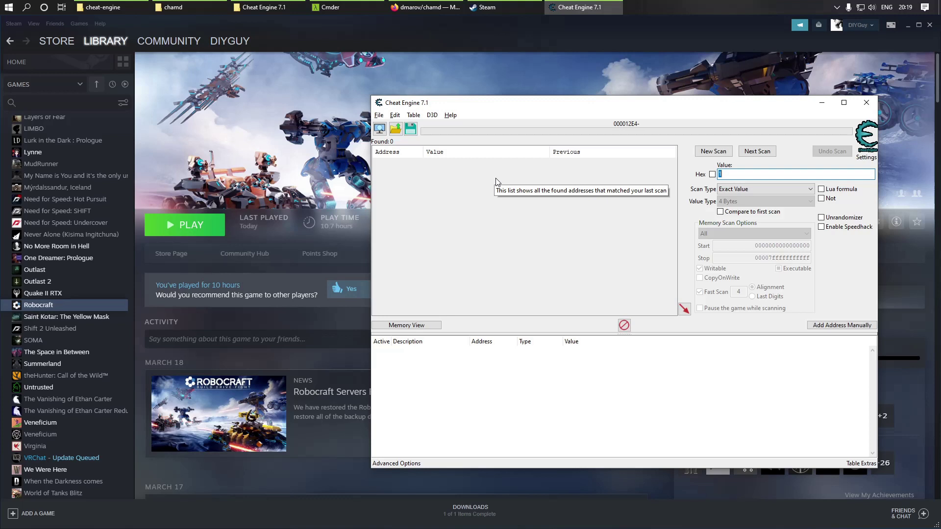
click(191, 226)
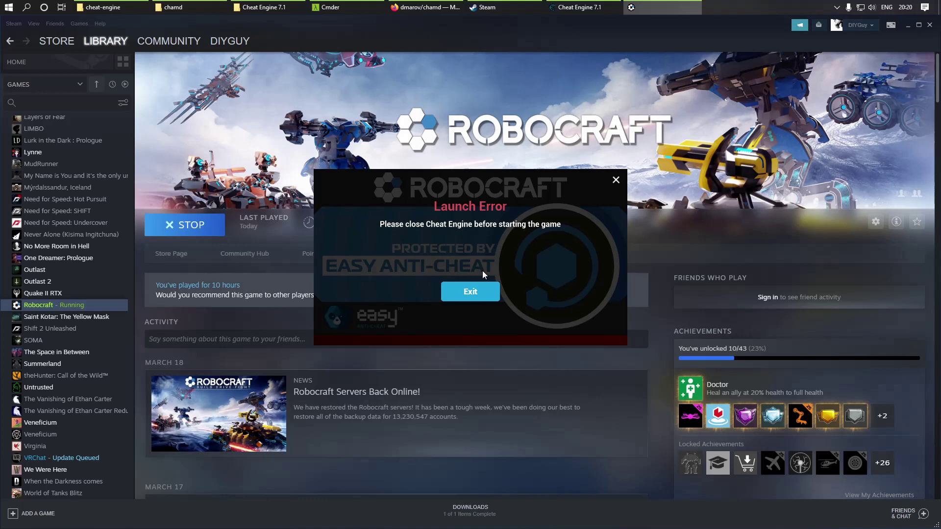
Dismiss the launch error, close Cheat Engine, relaunch Robocraft, and dismiss the repeated error.
click(469, 295)
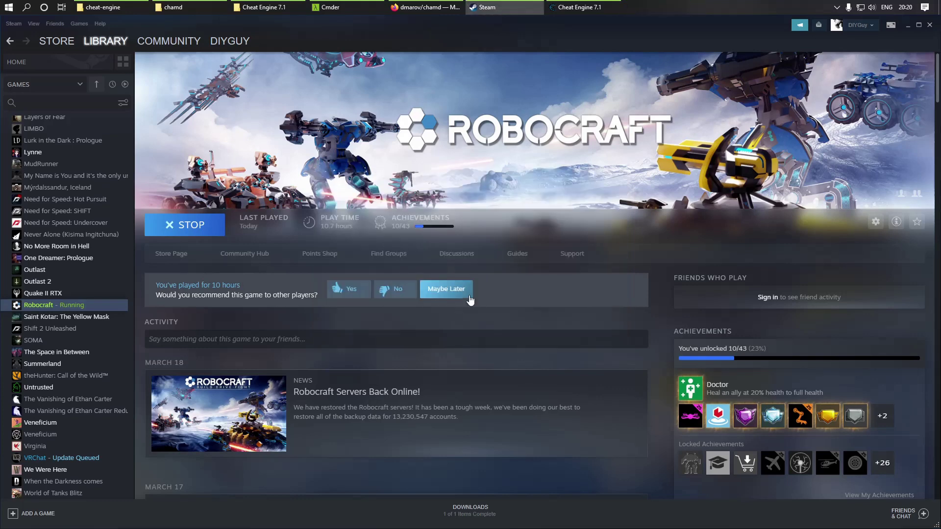
click(579, 7)
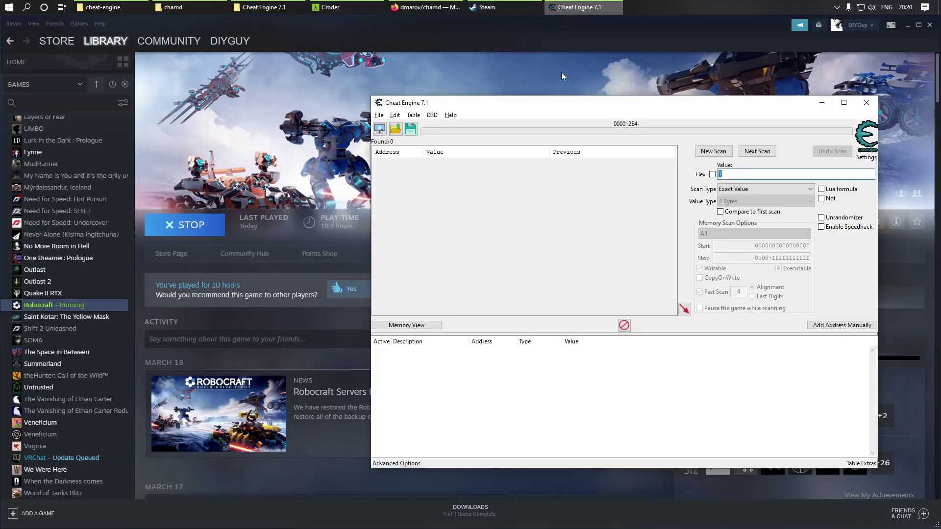
click(866, 102)
click(220, 234)
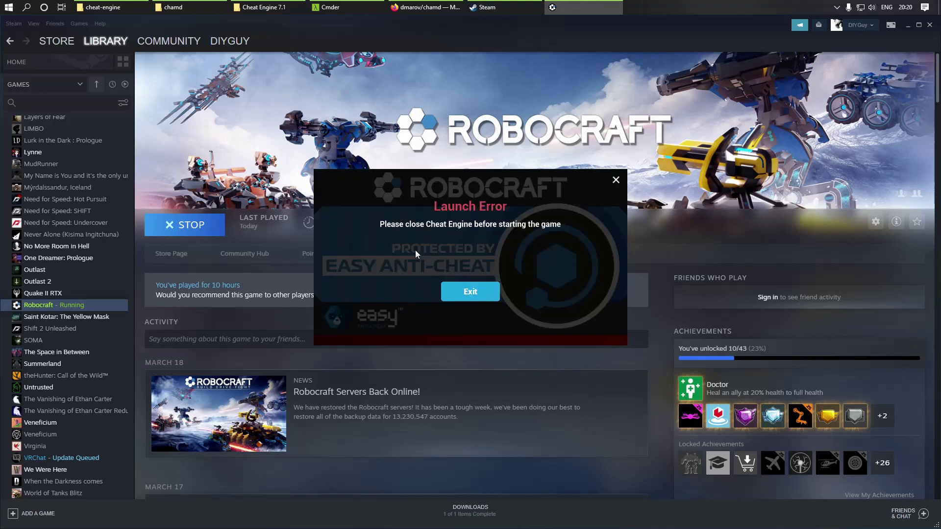
click(485, 291)
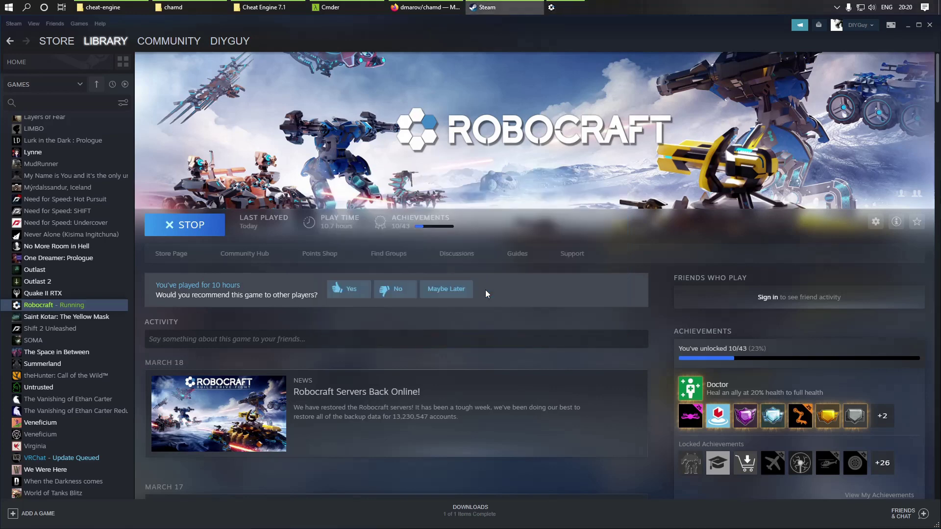
Unload the driver with Kernelmoduleunloader.exe from the Cheat Engine 7.1 folder, then relaunch Robocraft.
click(282, 9)
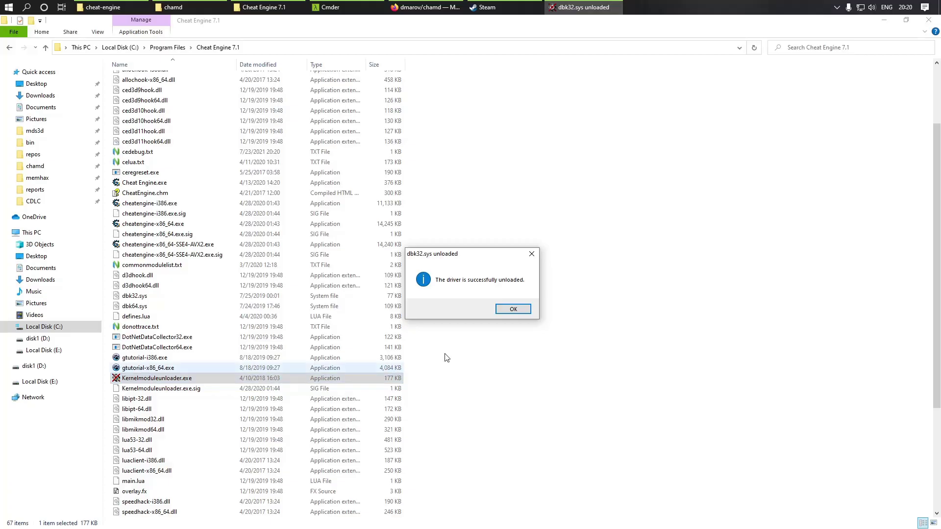
click(513, 309)
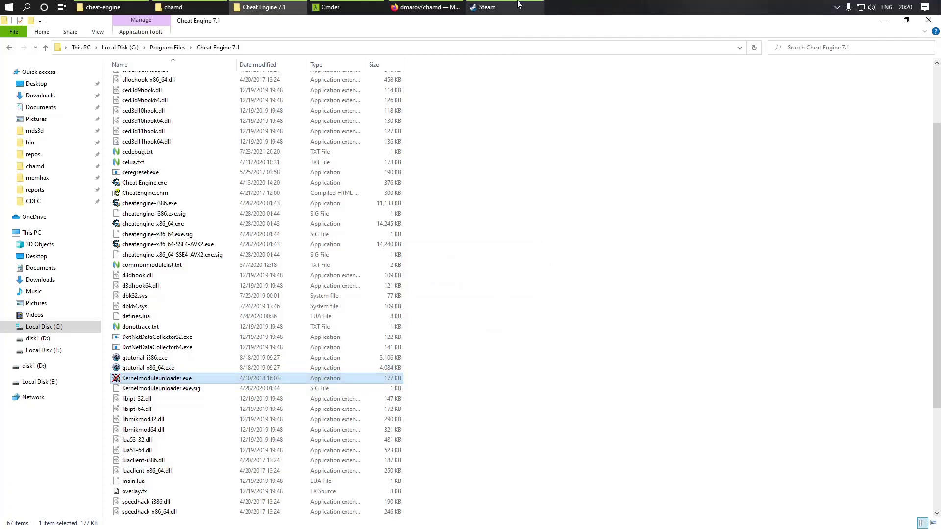
click(488, 7)
click(194, 233)
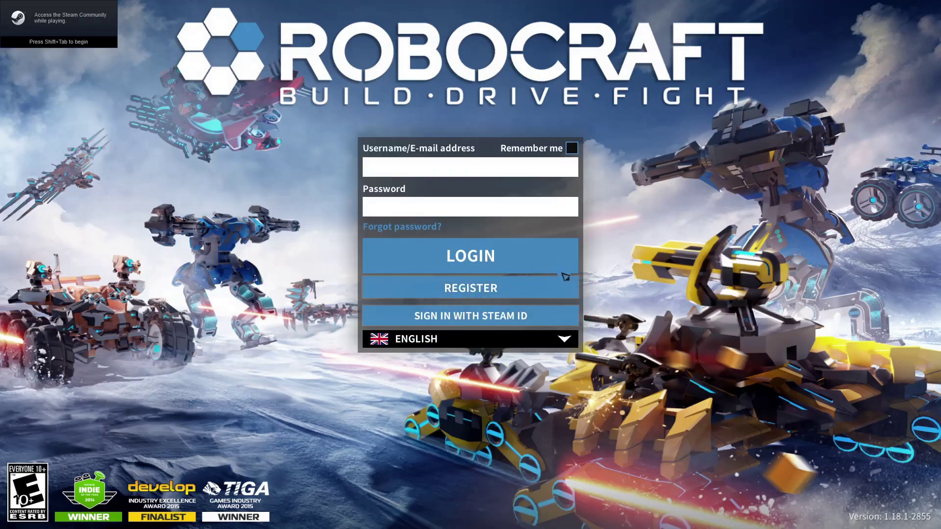
Quit Robocraft from its login screen using the Escape menu's EXIT GAME.
key(Escape)
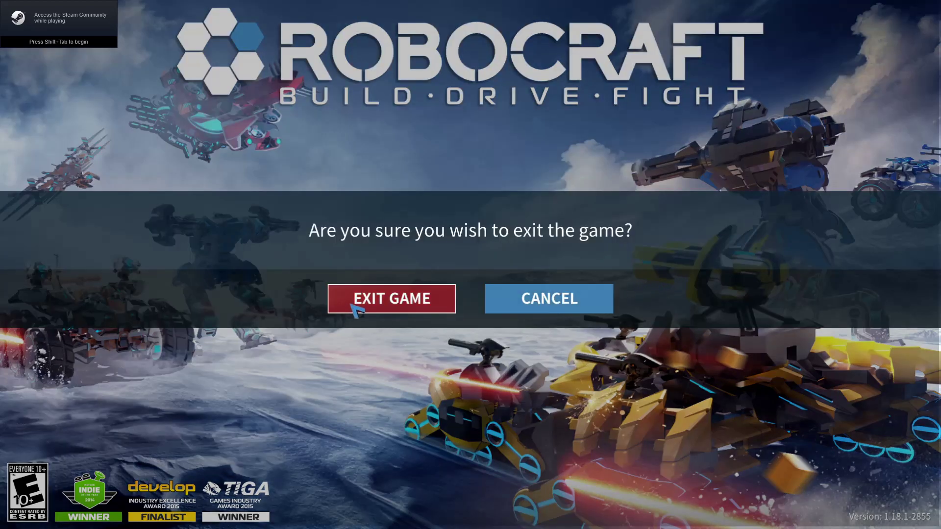
click(356, 309)
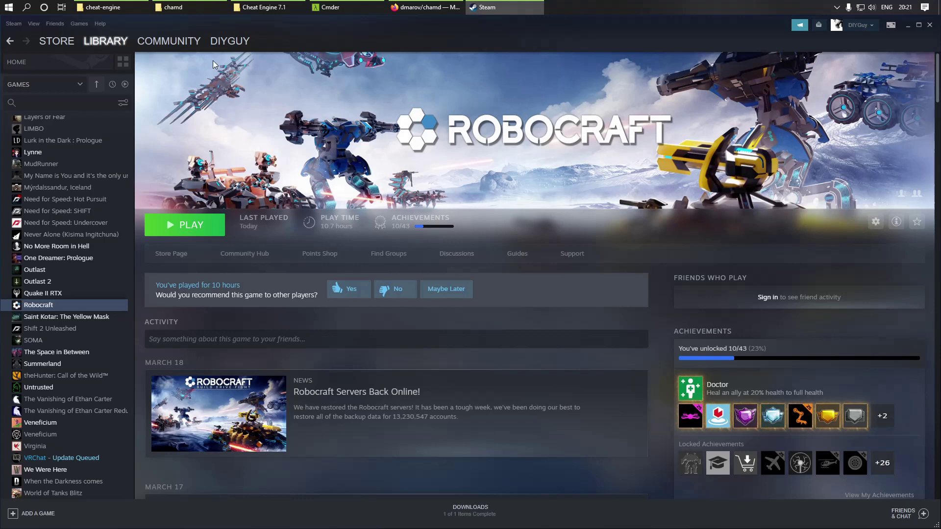
Launch Cmder Here from the chamd folder's context menu and move the console into place.
click(197, 7)
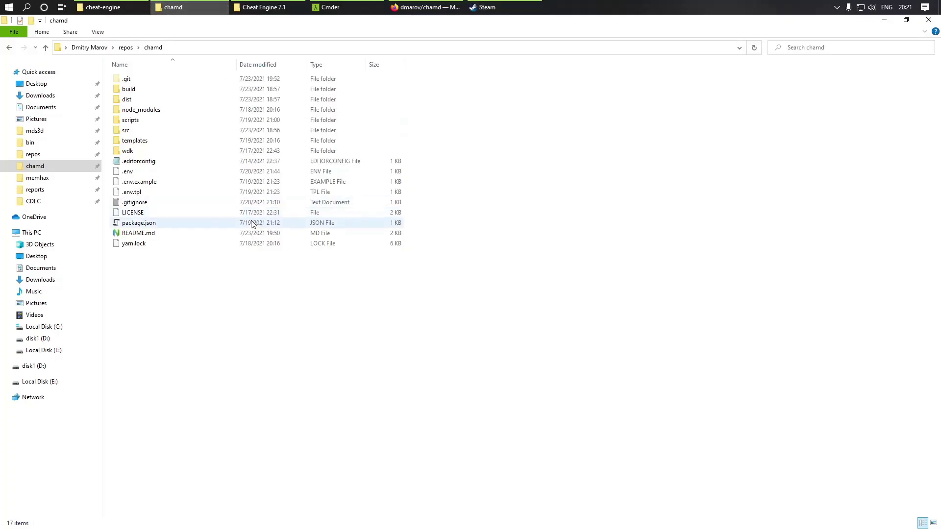
right_click(237, 307)
click(277, 404)
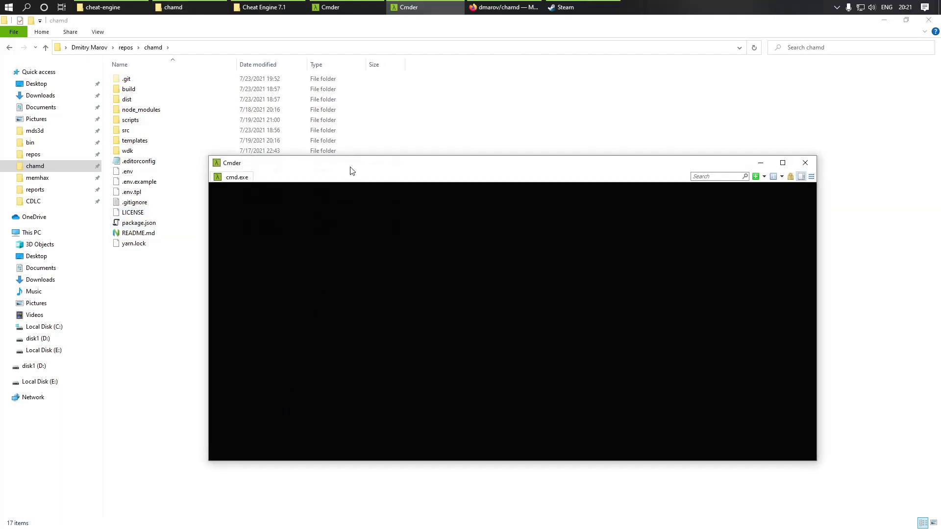
mouse_move(352, 166)
mouse_down()
mouse_move(342, 210)
mouse_move(284, 204)
mouse_move(344, 193)
mouse_move(269, 212)
mouse_move(271, 160)
mouse_move(261, 161)
mouse_up()
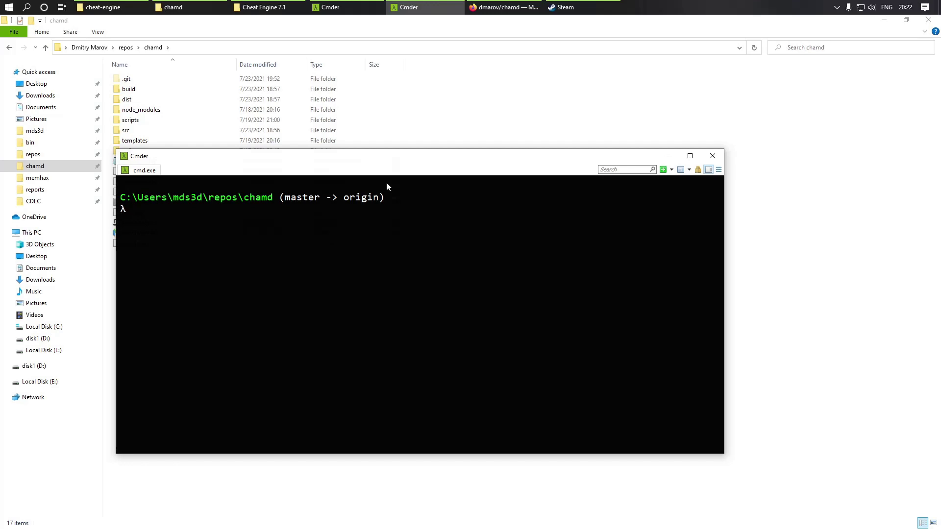
Run 'yarn run all' in Cmder to build DBK64.sys and generate the dbk64.cat catalog.
text(yarn )
text(run all)
key(Return)
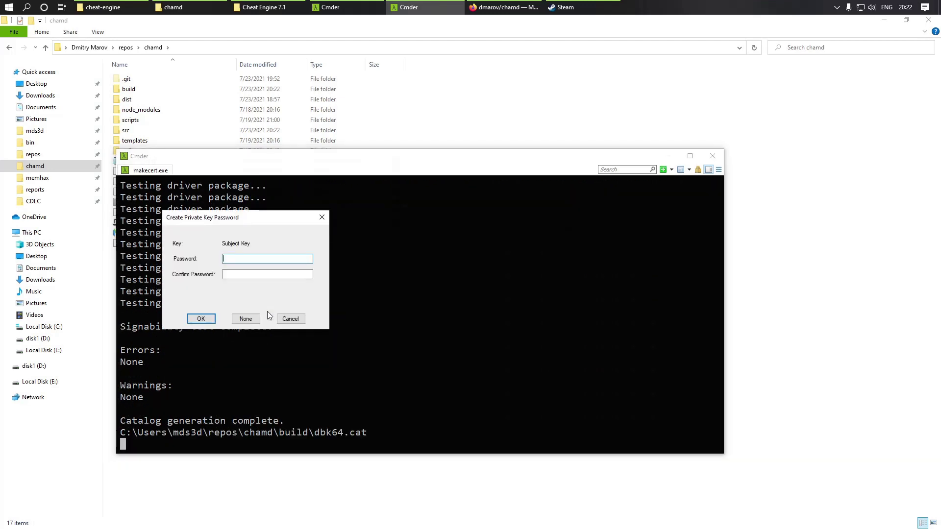
Skip the private-key password with None, then check DBK64.cat, DBK64.inf, DBK64.sys and driver64.dat in dist.
click(252, 319)
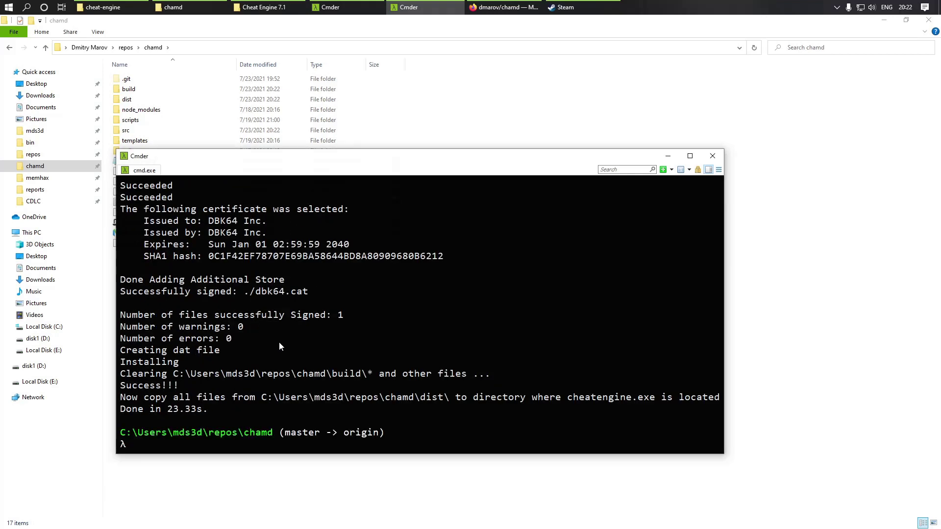
click(778, 325)
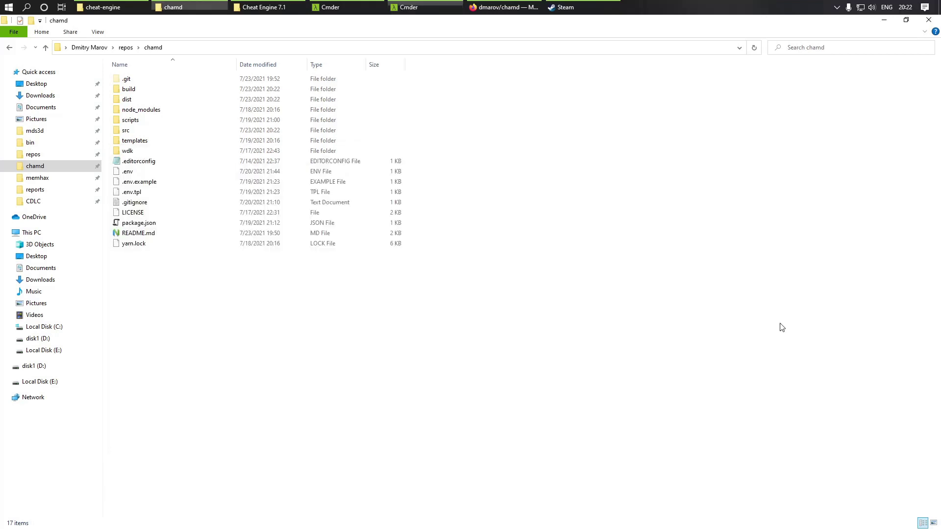
double_click(141, 100)
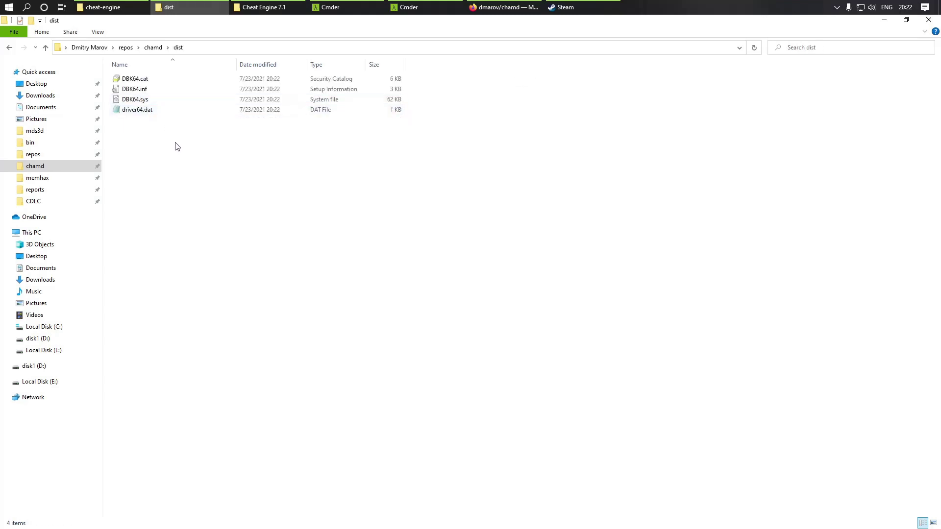
drag(176, 144, 131, 78)
click(269, 201)
Close the Cheat Engine 7.1 folder and open repos\cheat-engine\Cheat Engine\bin.
click(269, 5)
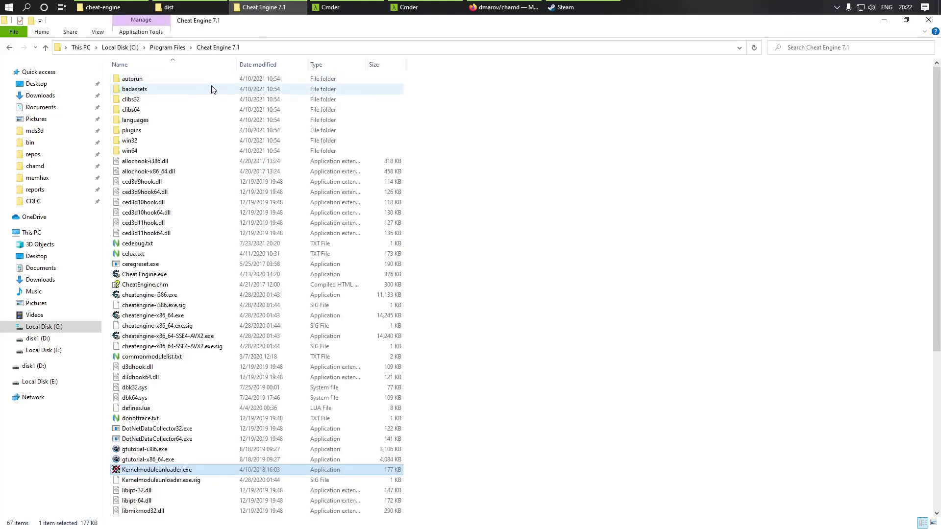
click(928, 19)
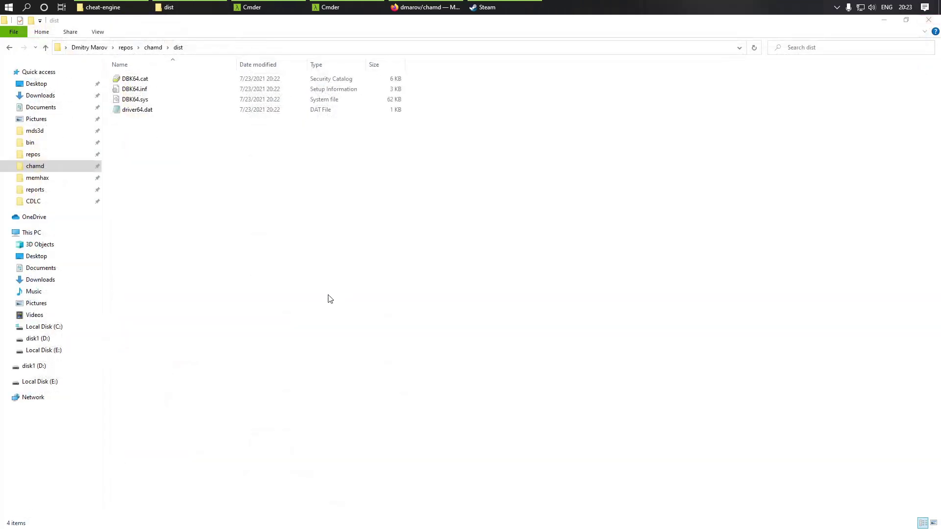
click(112, 7)
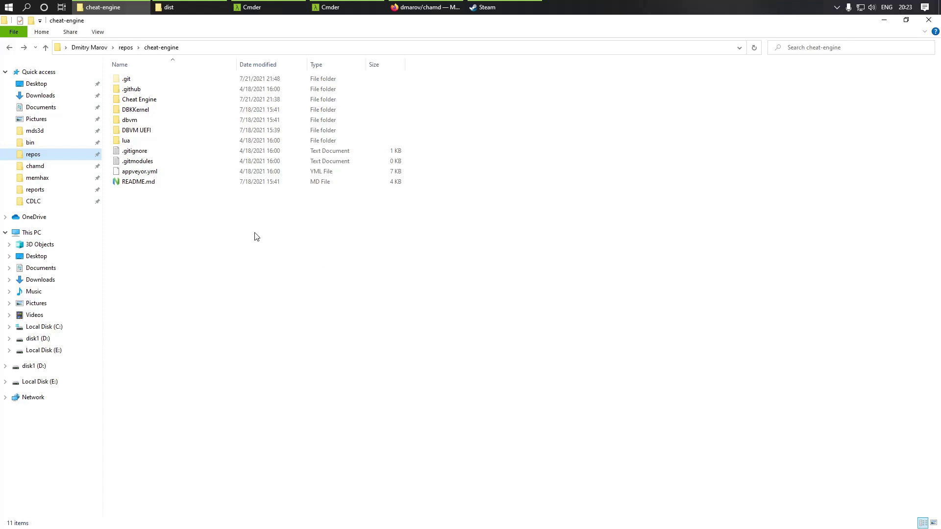
double_click(157, 101)
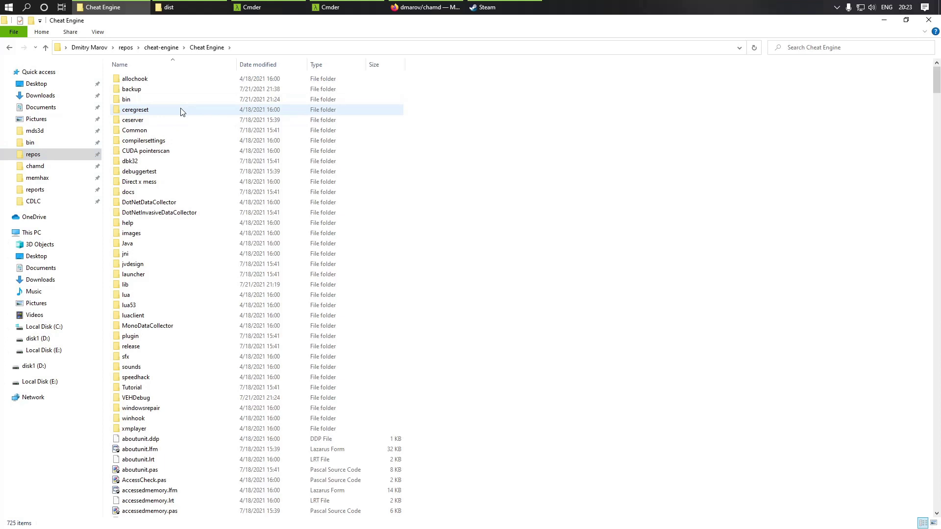
double_click(150, 102)
scroll(191, 191, down, 3)
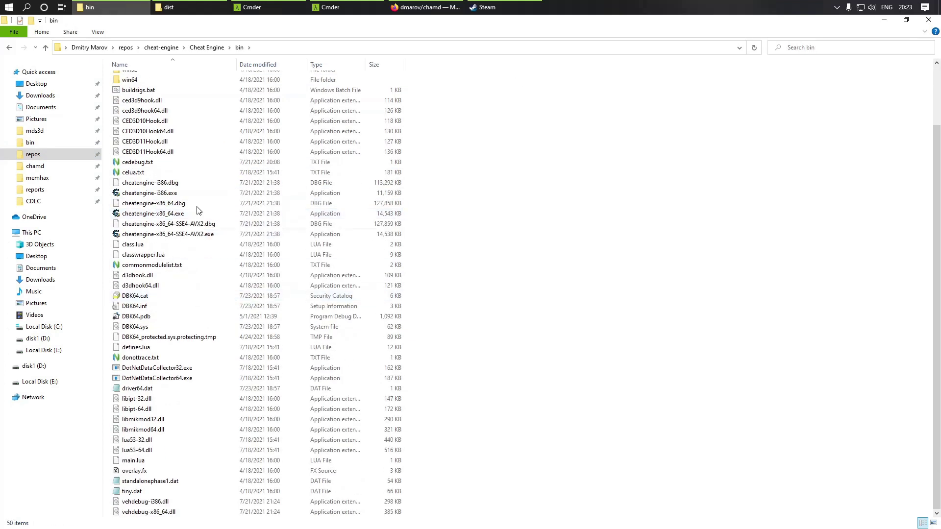
Copy the four built driver files from dist into bin, replacing the old ones.
click(188, 7)
drag(271, 212, 123, 74)
click(90, 7)
key(ctrl+v)
click(441, 204)
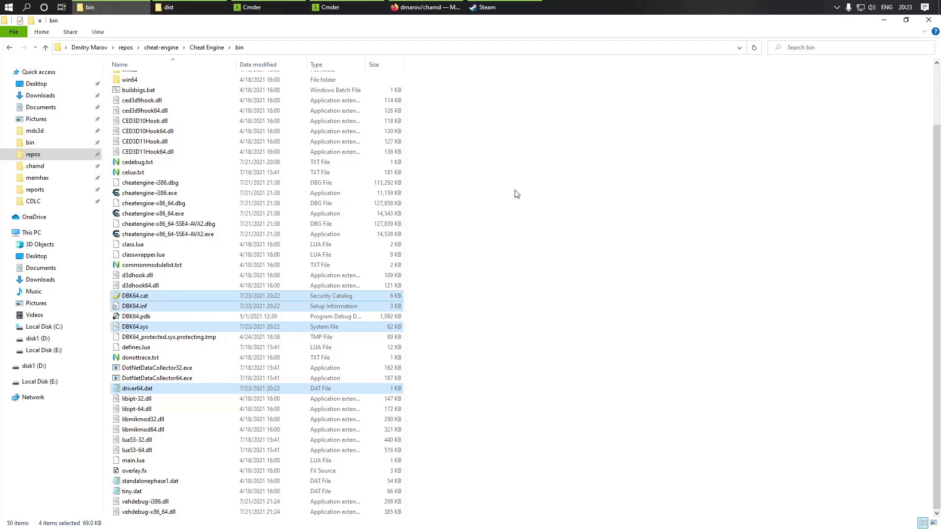
Launch VMware Workstation 16 Player from Windows search.
click(27, 9)
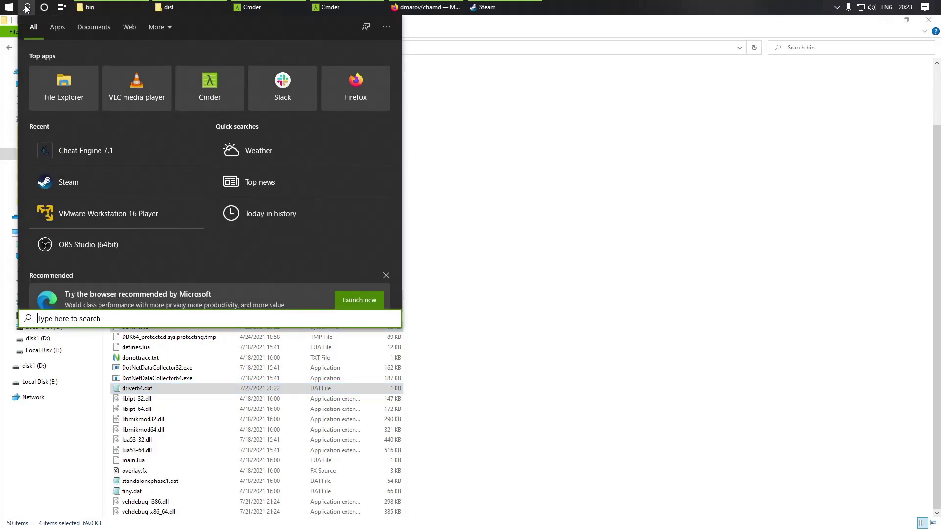
text(vmwa)
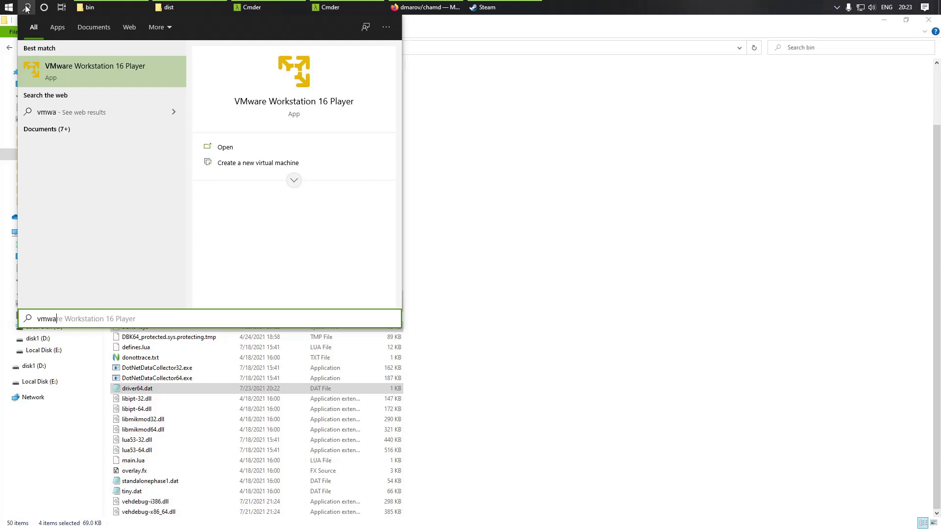
click(107, 75)
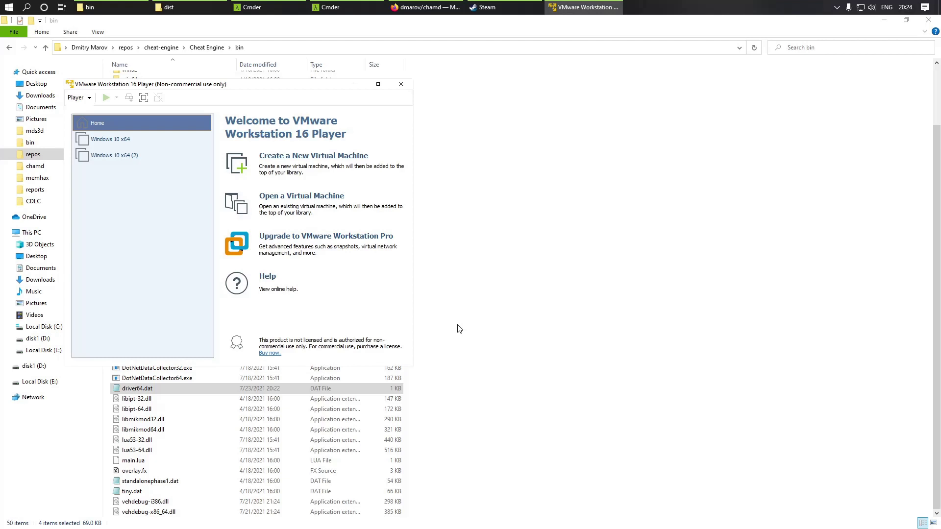
drag(289, 87, 316, 91)
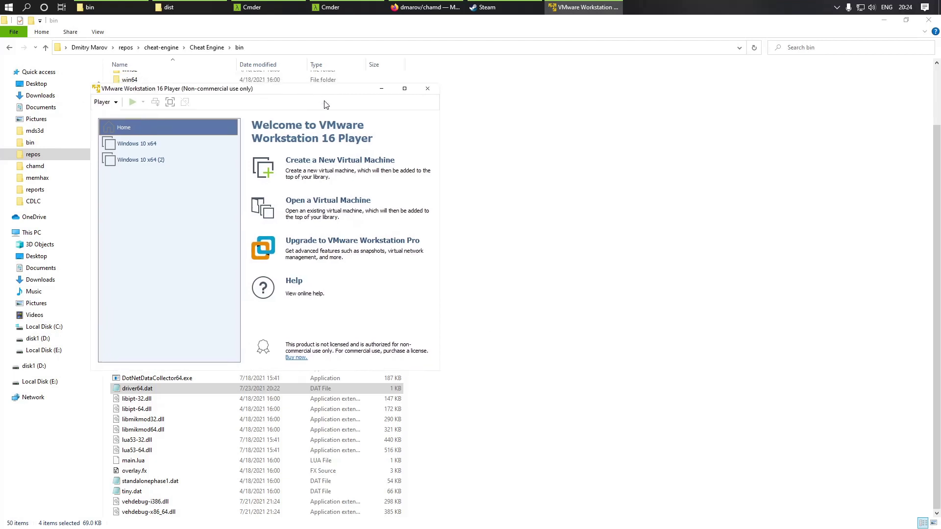
Power on the Windows 10 x64 (2) virtual machine full screen and take guest input control.
click(136, 166)
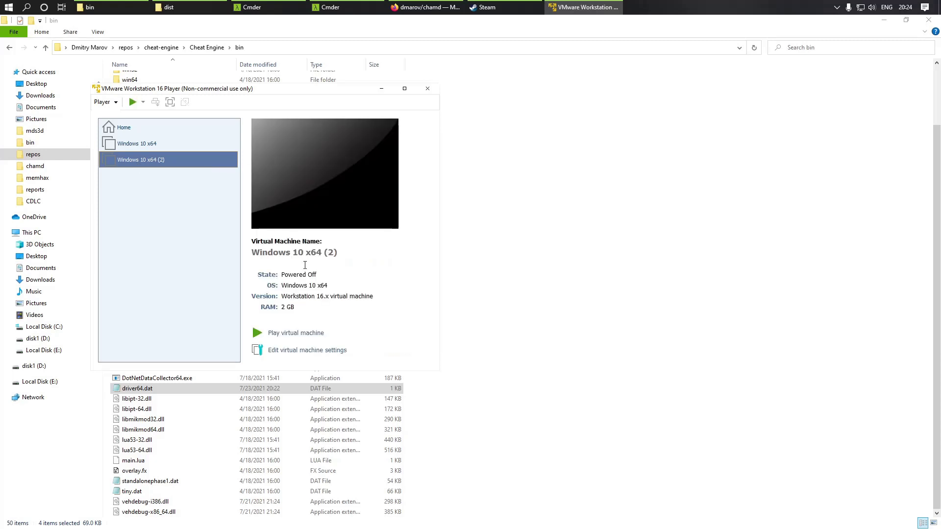
click(281, 337)
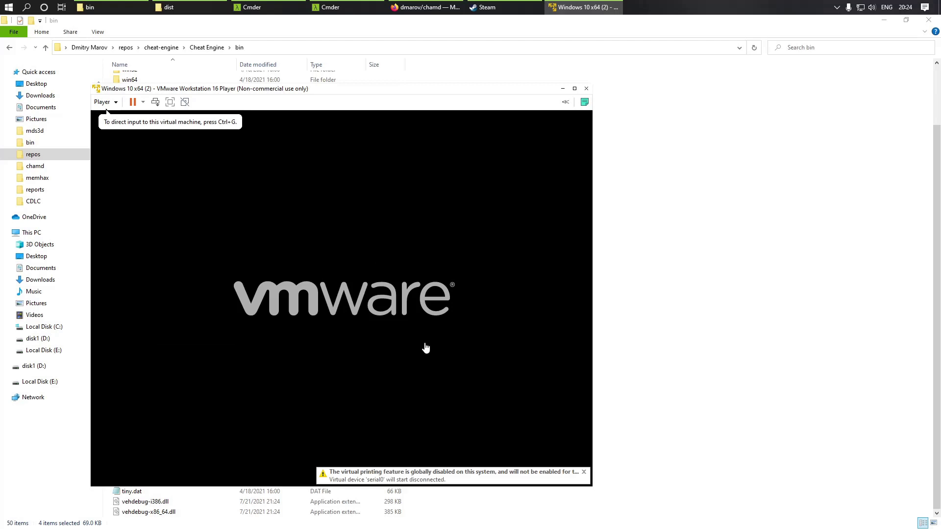
double_click(424, 92)
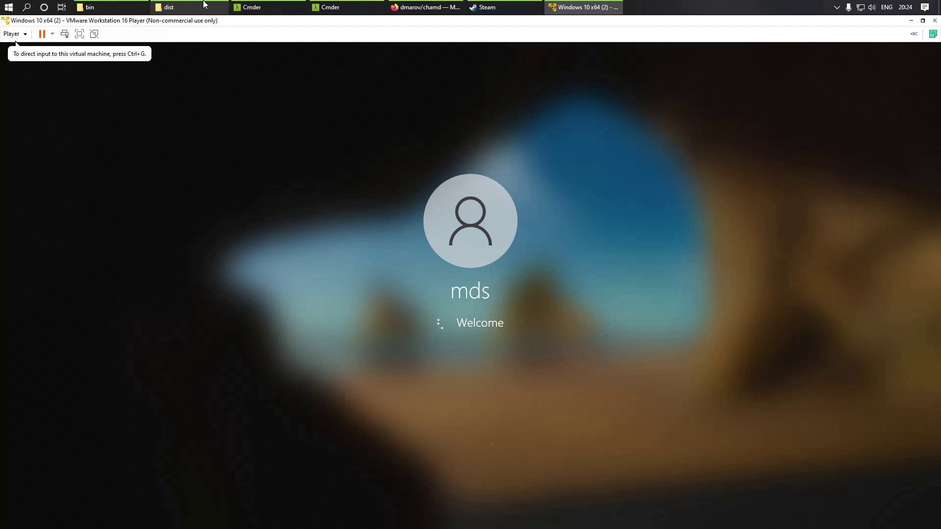
mouse_move(123, 4)
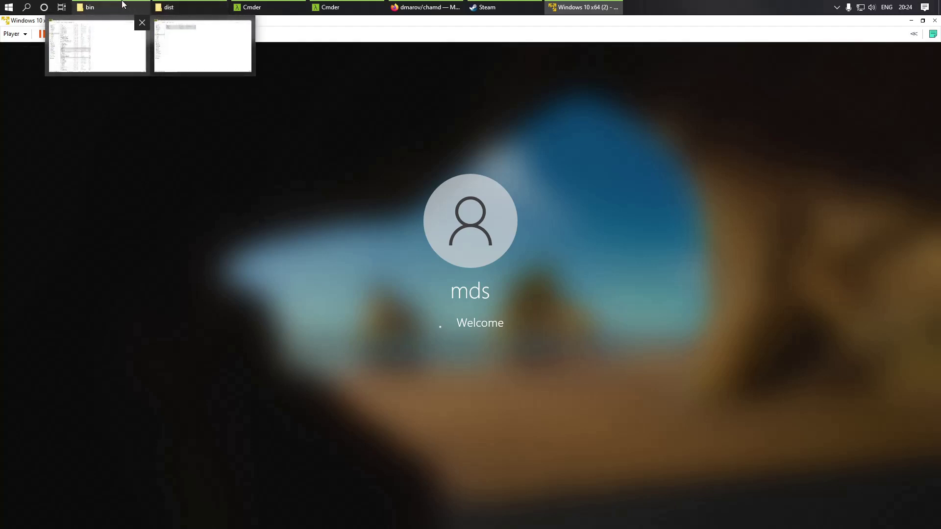
click(431, 189)
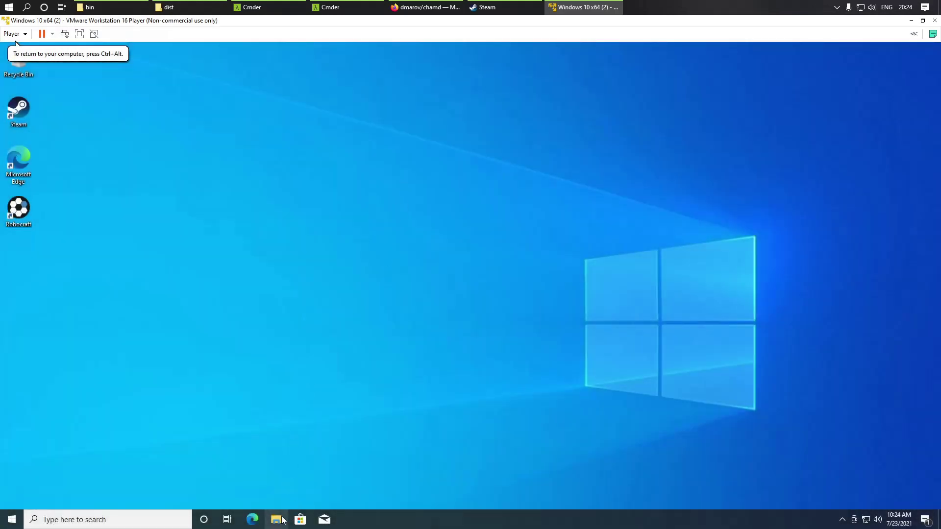
Open the C:\client folder in the guest's File Explorer.
click(283, 520)
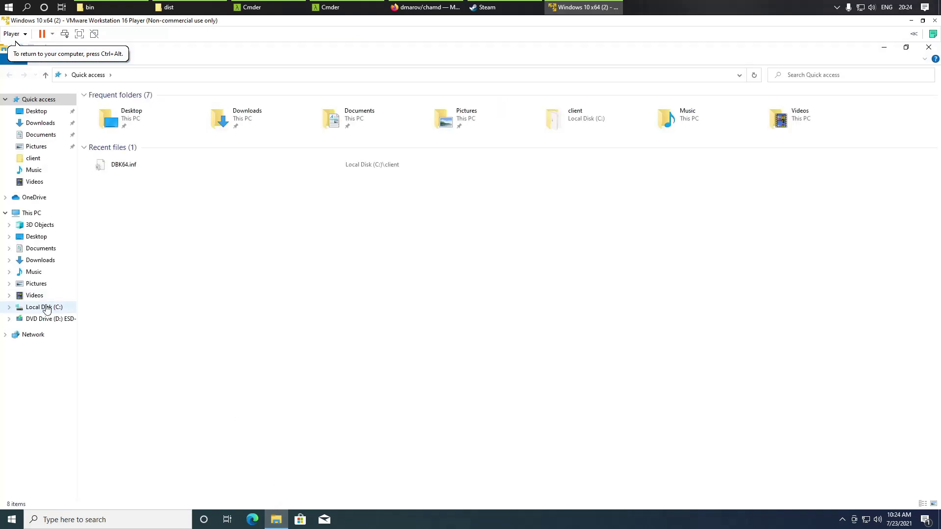
click(47, 308)
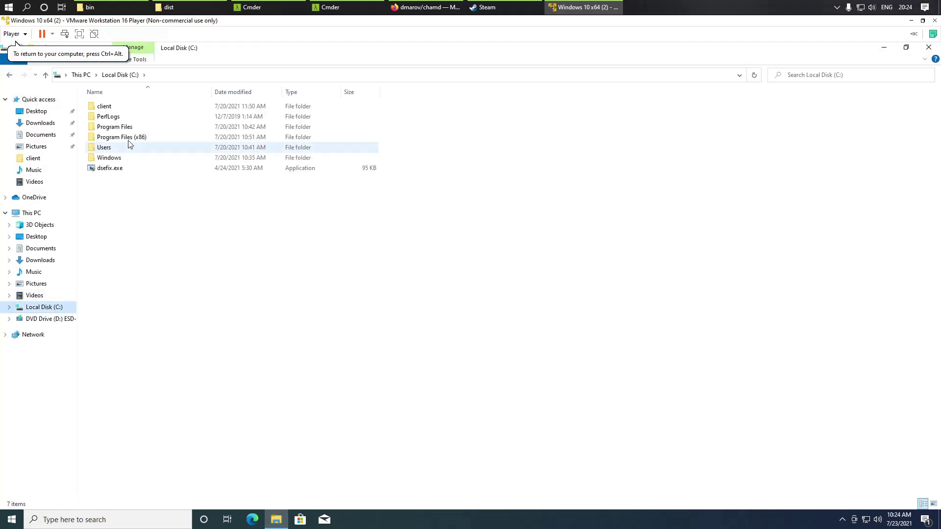
double_click(125, 106)
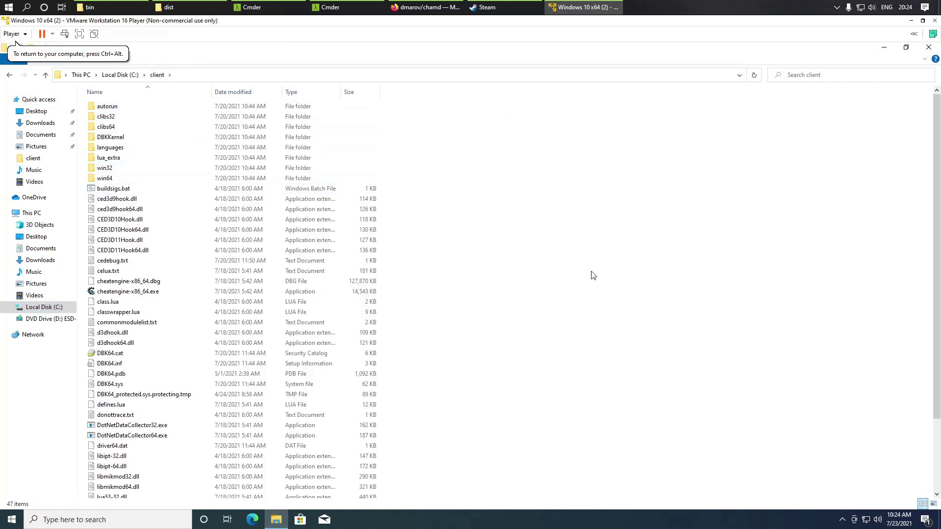
key(ctrl+a)
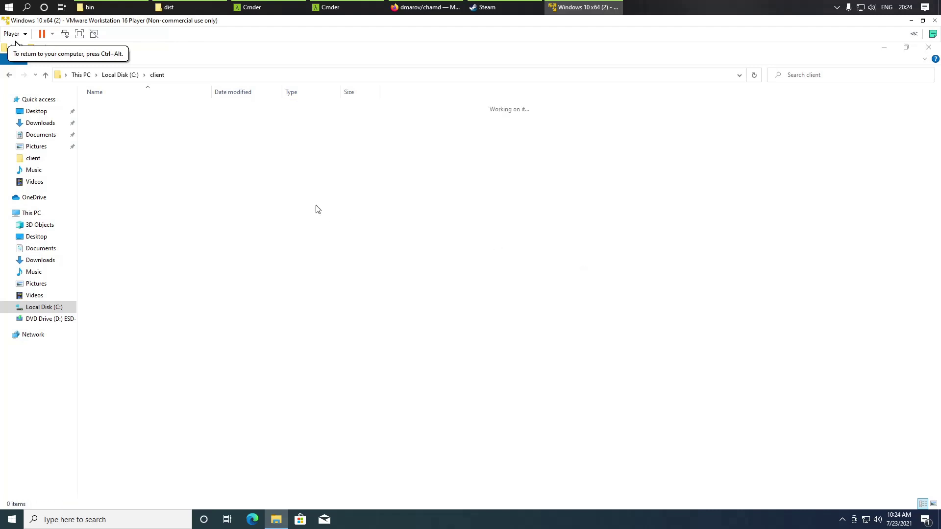
Rearrange the host windows and close the dist folder.
click(186, 7)
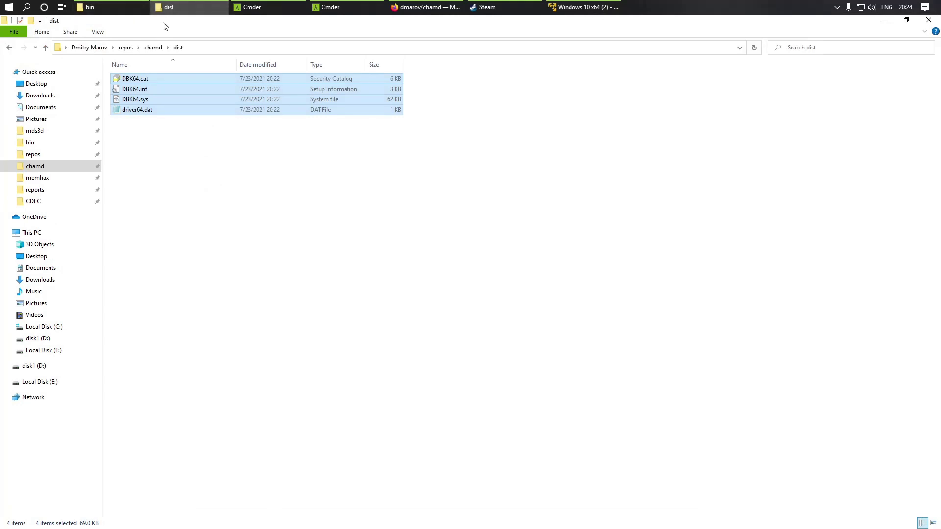
mouse_move(164, 26)
mouse_down()
mouse_move(231, 131)
mouse_move(451, 157)
mouse_move(475, 131)
mouse_up()
click(607, 7)
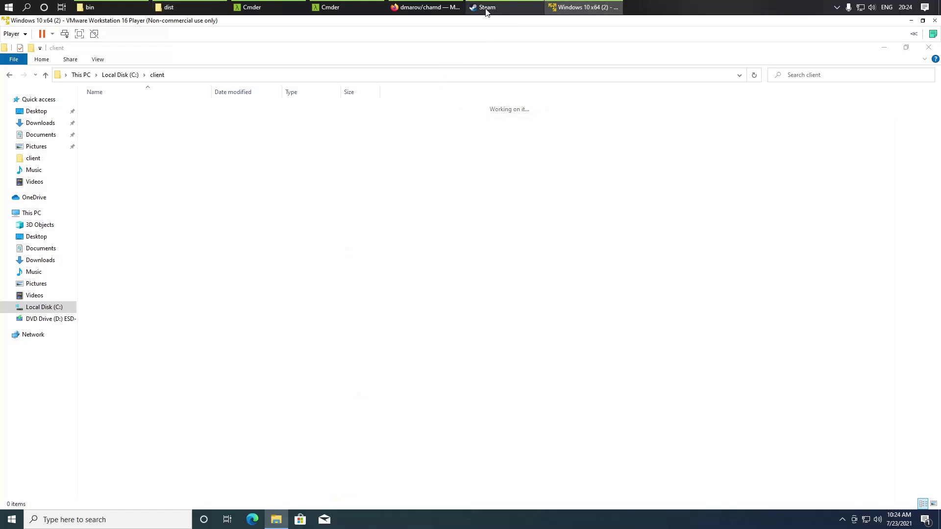
click(110, 8)
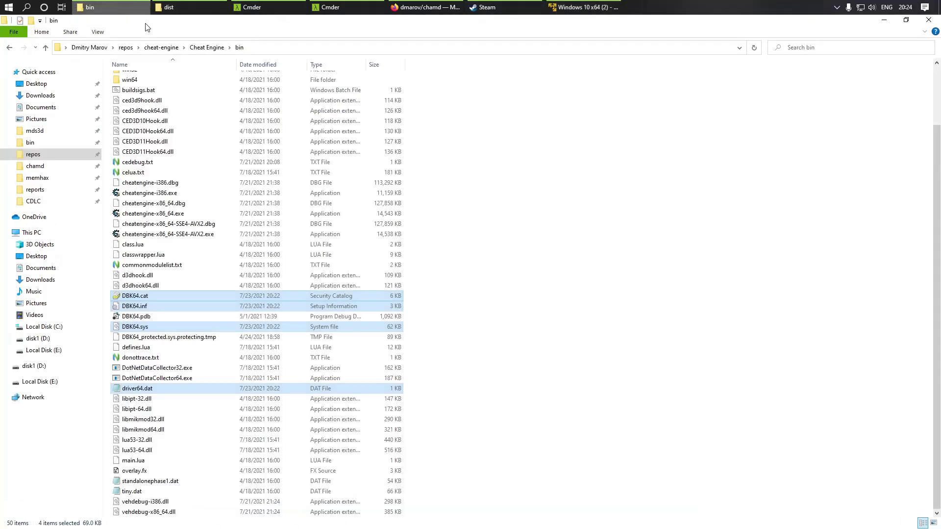
click(180, 6)
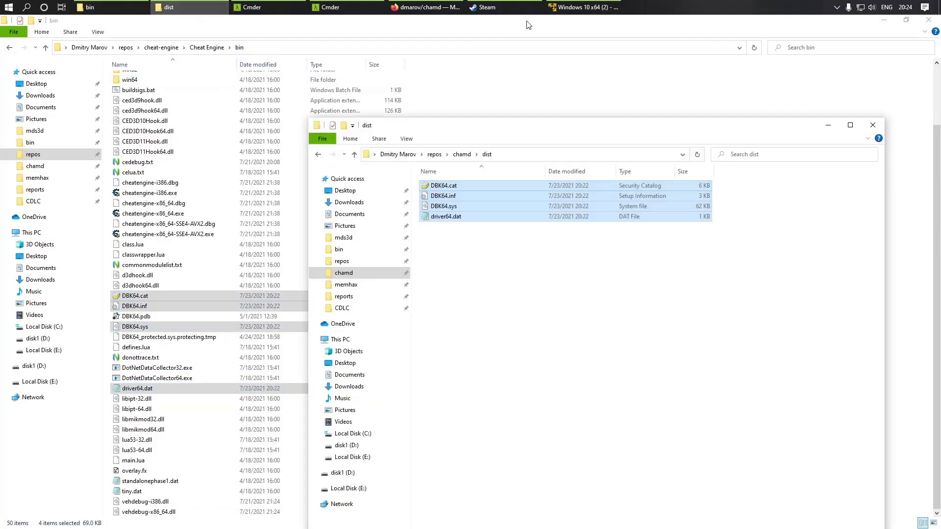
click(580, 5)
click(181, 7)
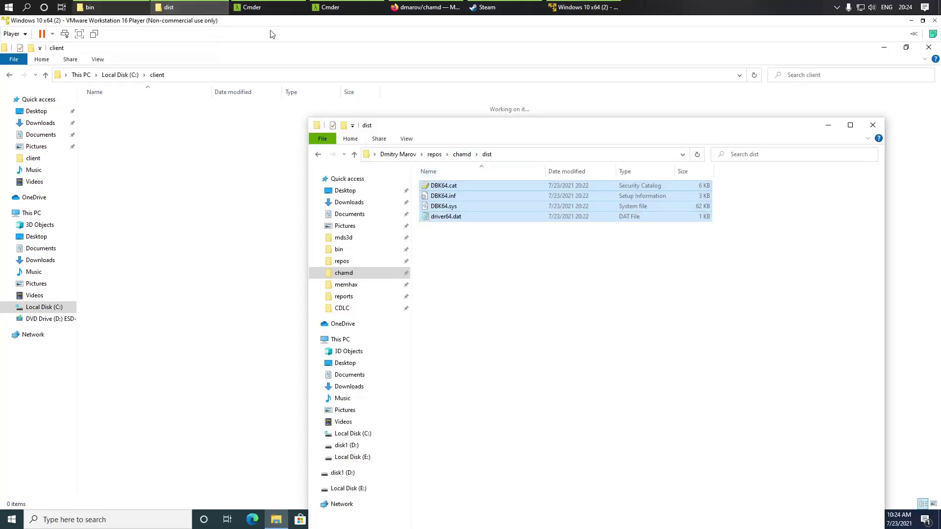
click(872, 126)
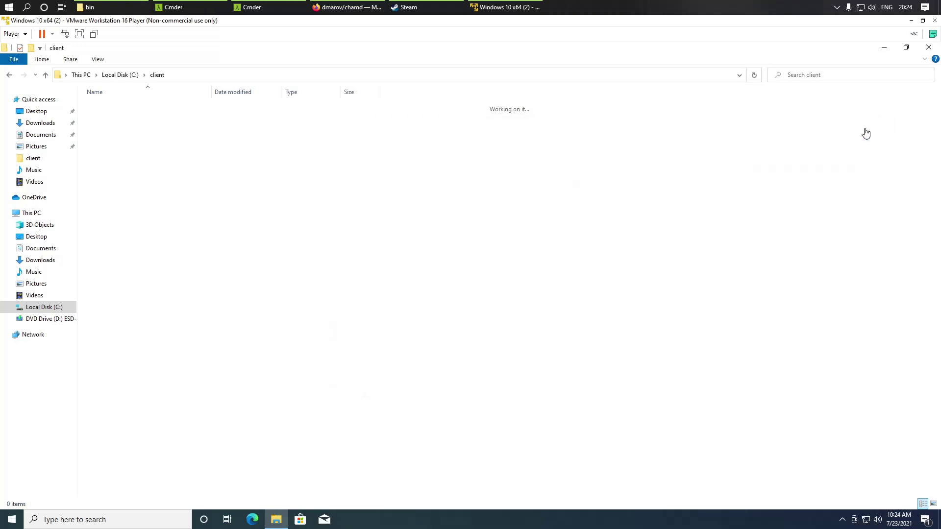
click(98, 7)
Drag all 50 files from the host bin folder into the guest's client folder.
mouse_move(275, 22)
mouse_down()
mouse_move(457, 88)
mouse_move(707, 101)
mouse_up()
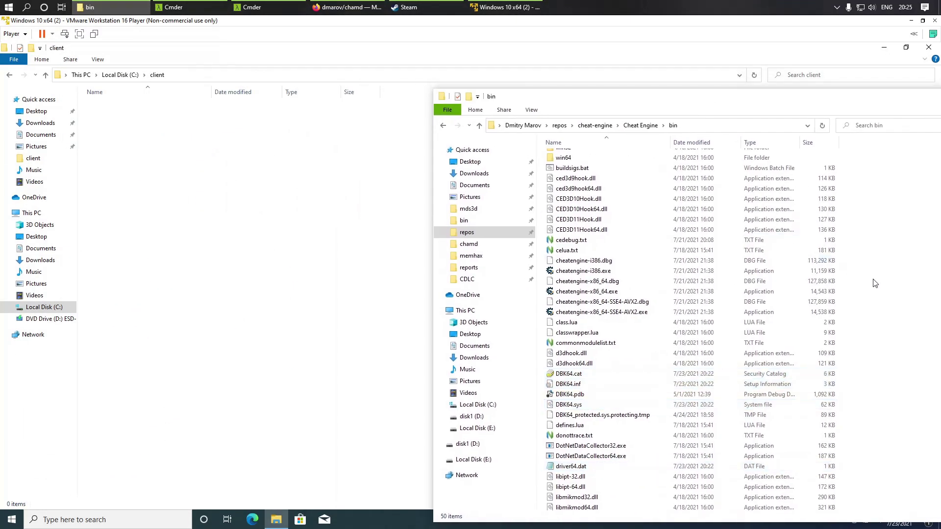
key(ctrl+a)
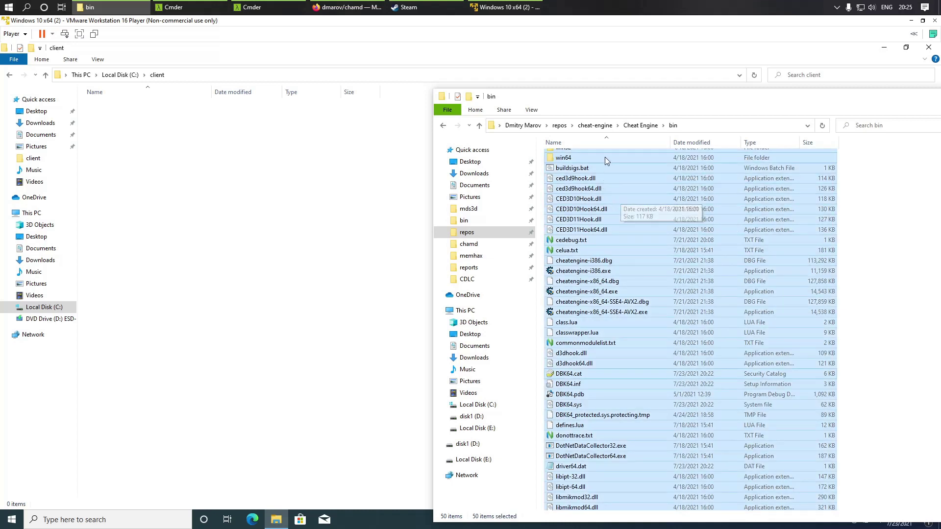
drag(612, 159, 187, 162)
mouse_move(821, 102)
mouse_down()
mouse_move(636, 93)
mouse_move(710, 75)
mouse_move(681, 75)
mouse_up()
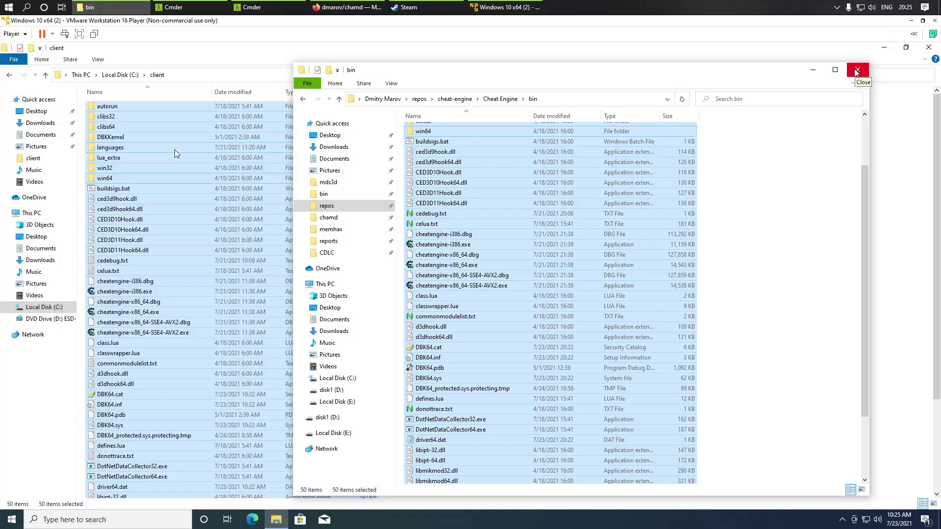
Close the host bin window and reopen the guest's client folder to refresh it.
click(856, 71)
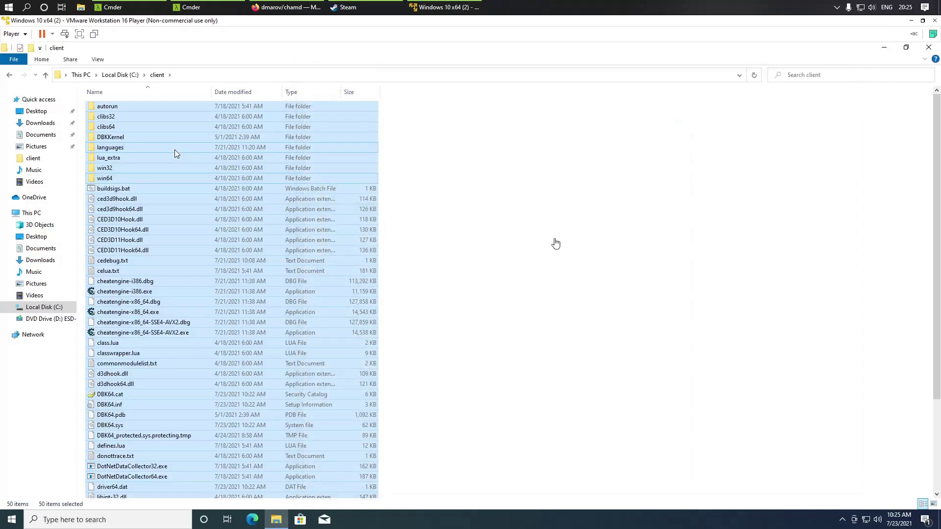
click(513, 229)
click(442, 195)
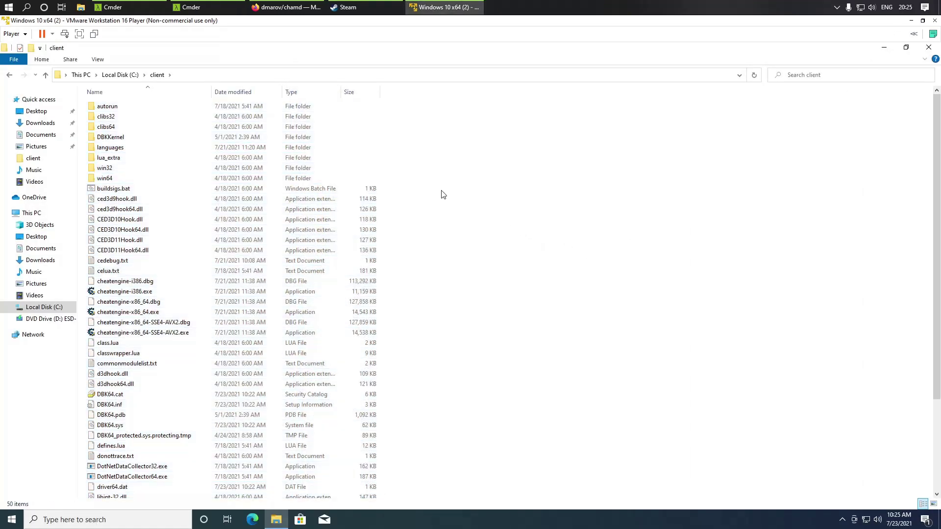
click(128, 76)
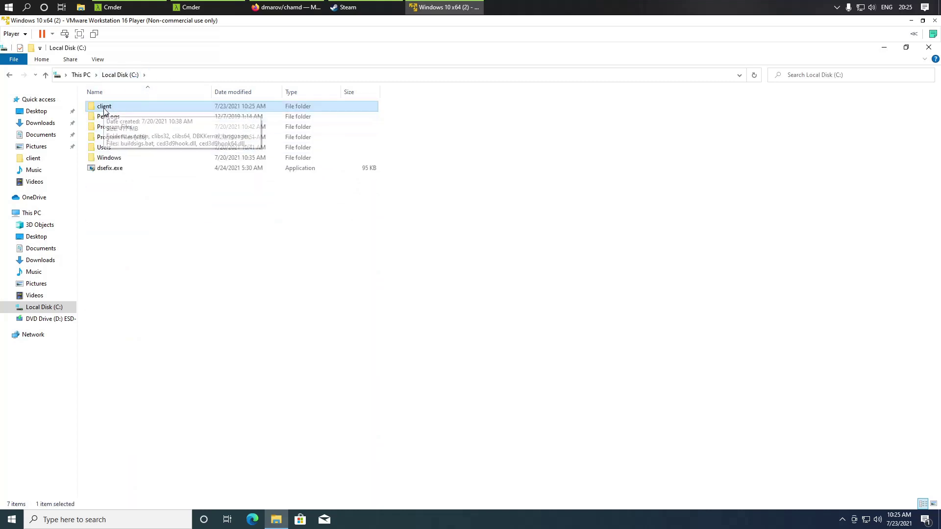
double_click(104, 109)
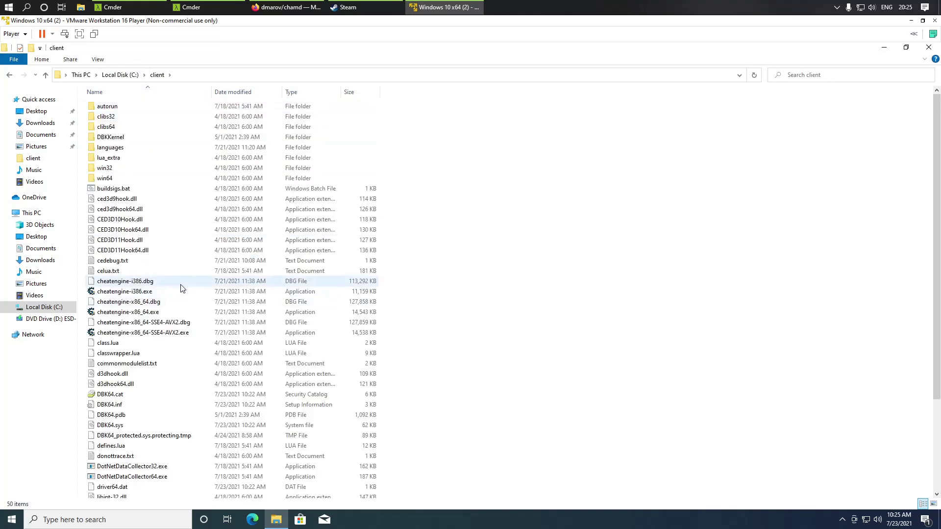
scroll(177, 289, down, 4)
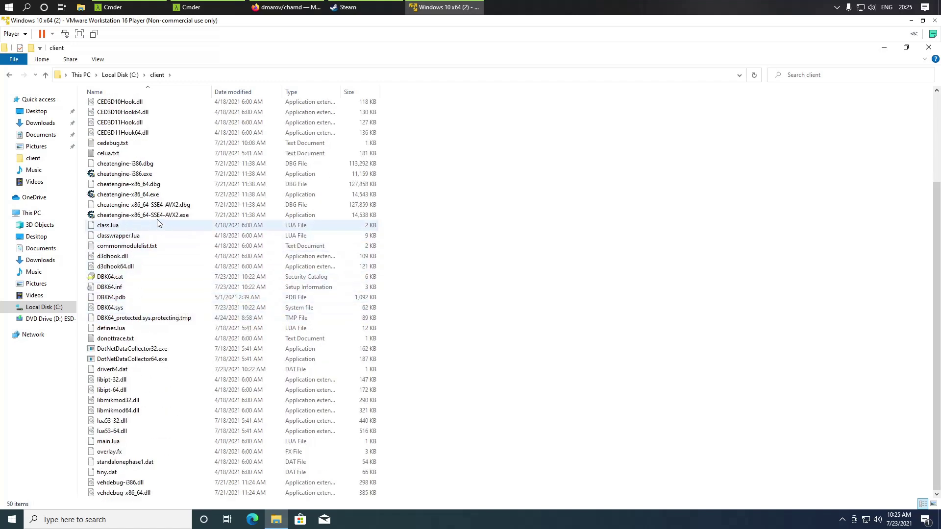
Run cheatengine-x86_64.exe as administrator and dismiss the four DBK driver error messages.
double_click(126, 195)
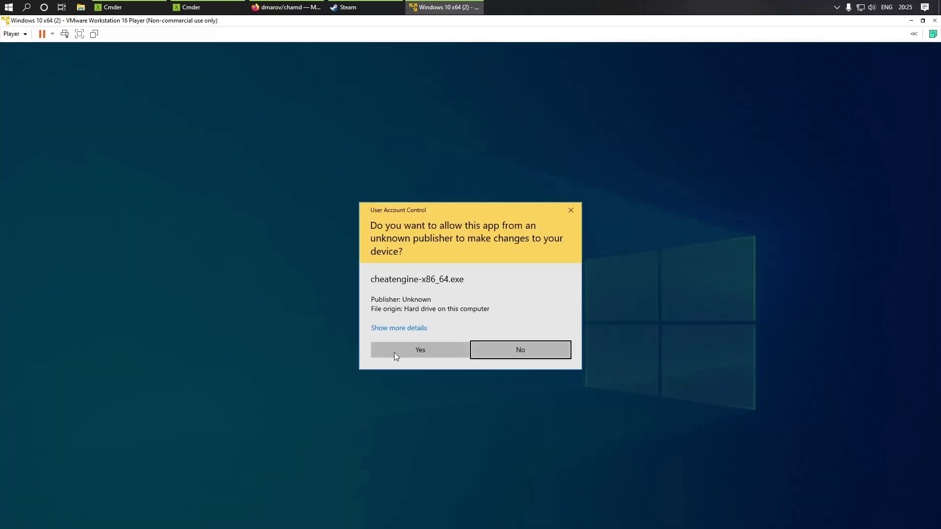
click(396, 355)
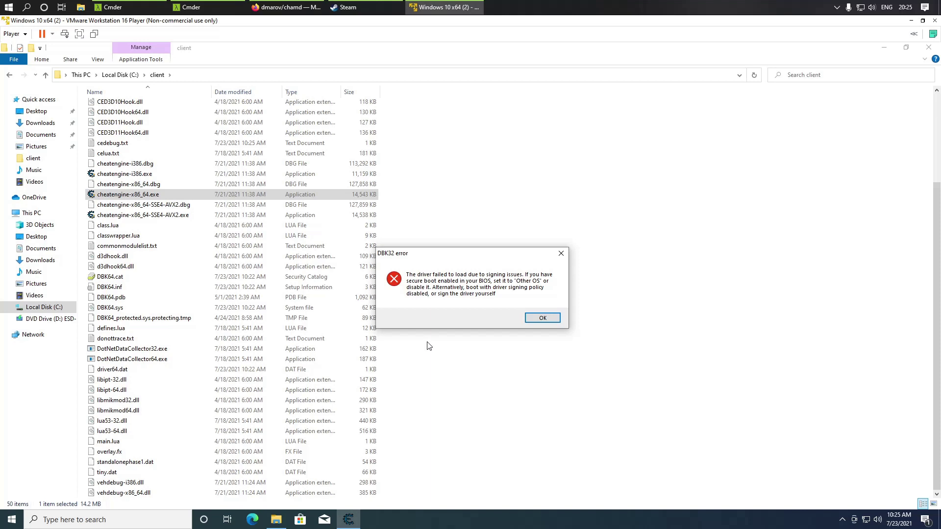
click(534, 318)
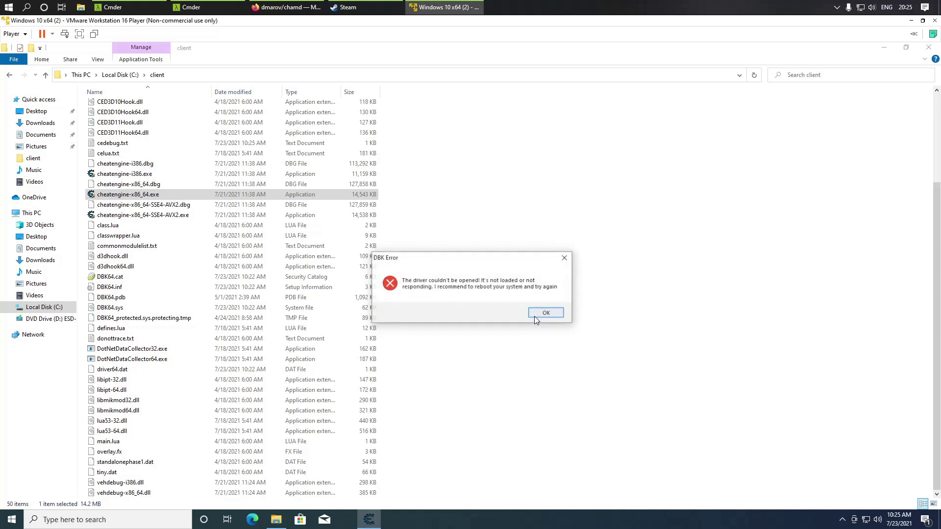
click(534, 317)
click(534, 316)
click(534, 316)
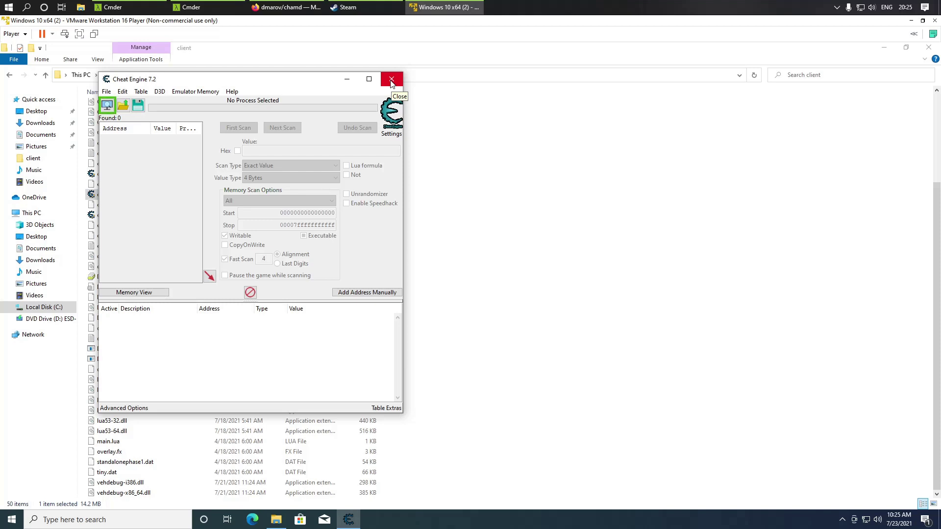
Close Cheat Engine, return to C:\, and open an administrator Command Prompt.
click(391, 80)
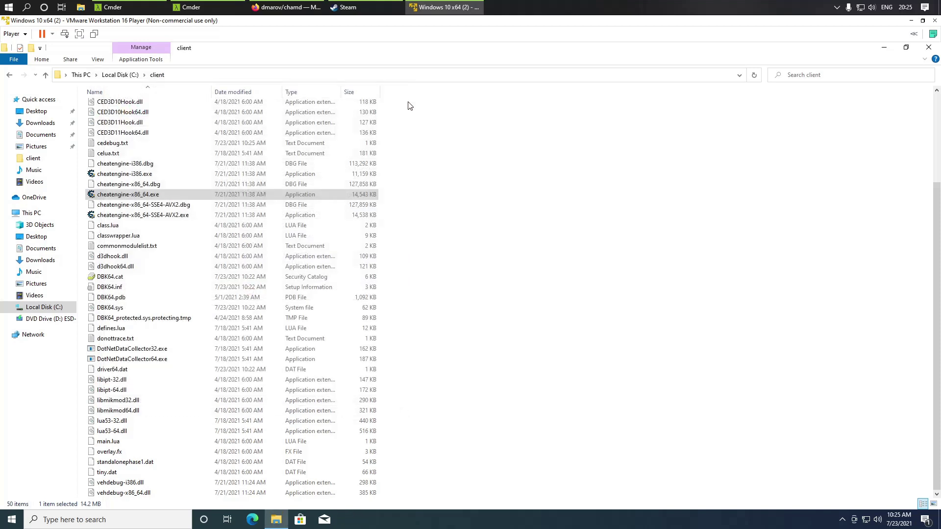
click(120, 75)
click(157, 216)
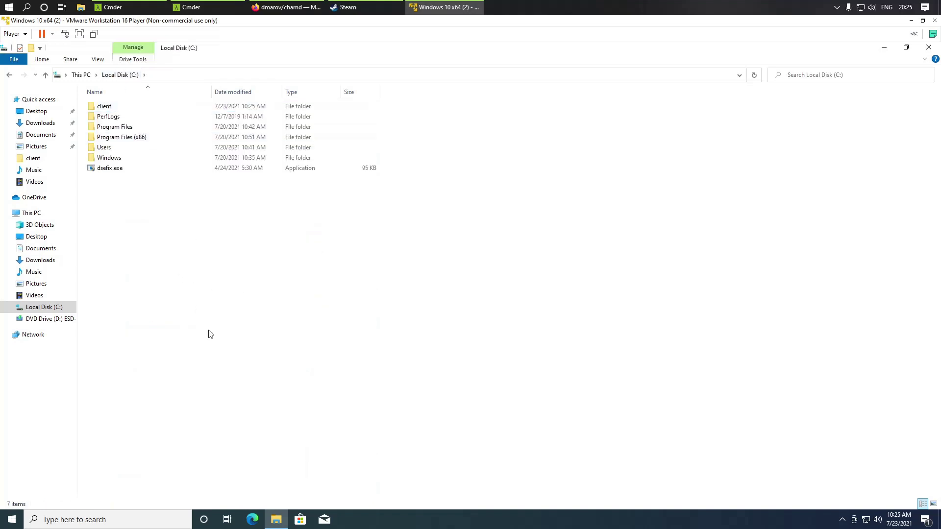
click(141, 521)
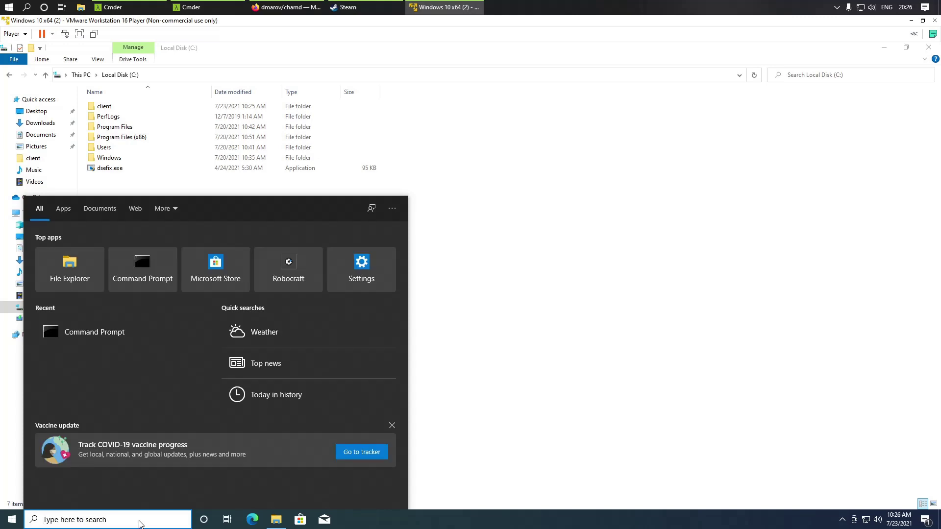
text(cmd)
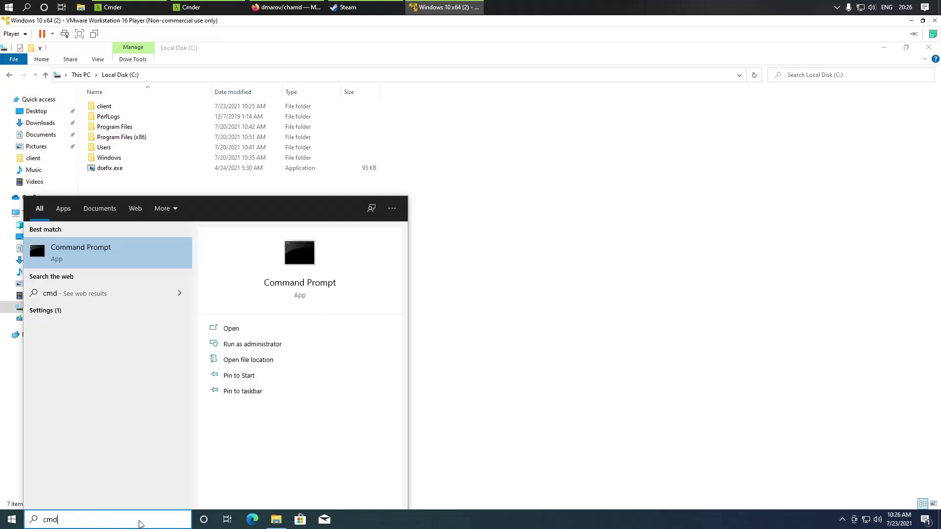
click(249, 344)
click(434, 347)
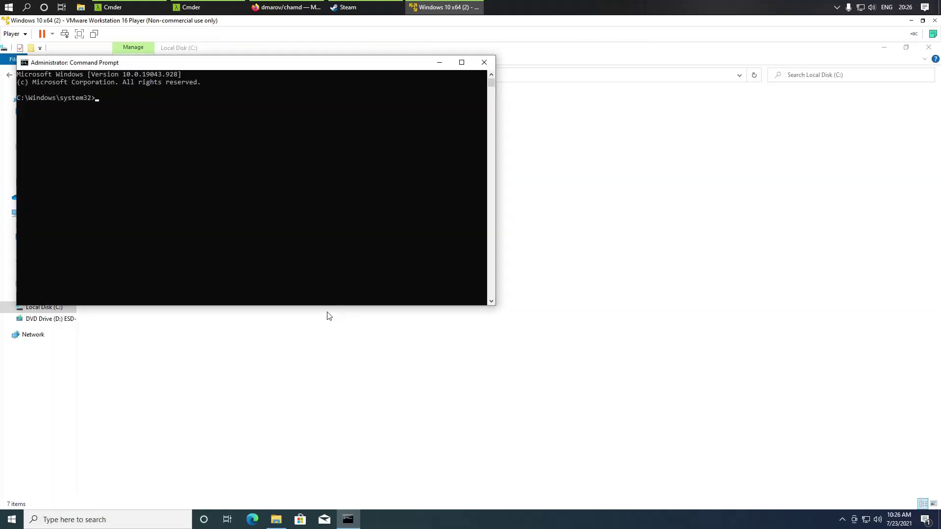
drag(346, 64, 593, 194)
text(cd C:\)
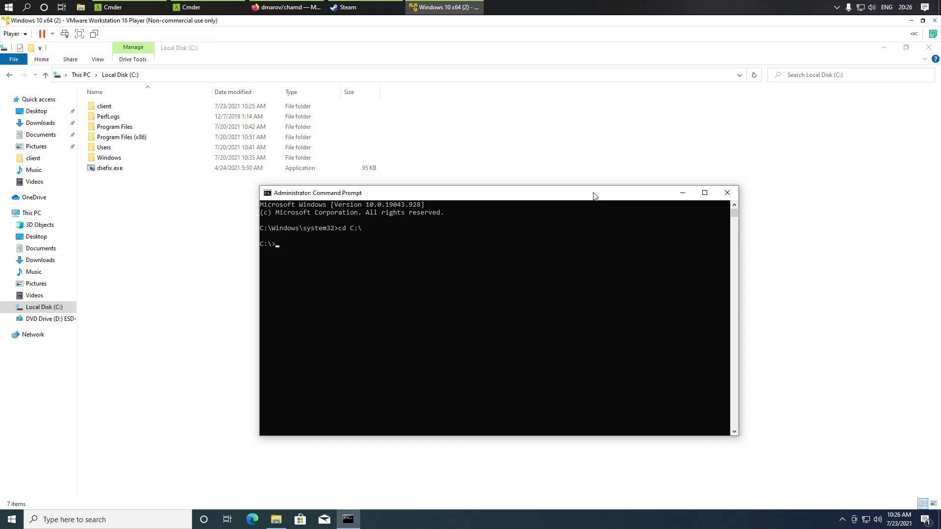
List drive C with dir and run .\dsefix.exe to disable driver signature enforcement.
text(s)
key(Return)
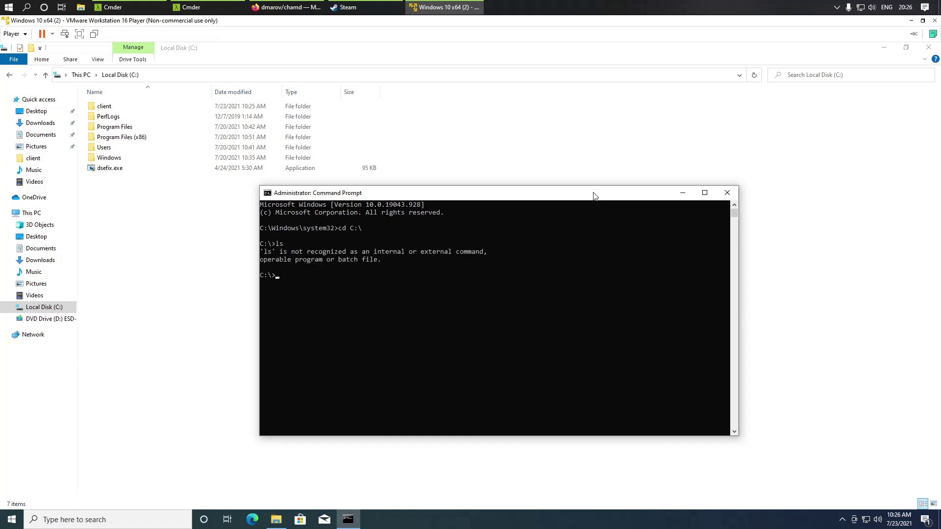
text(dir)
key(Return)
text(.\ds)
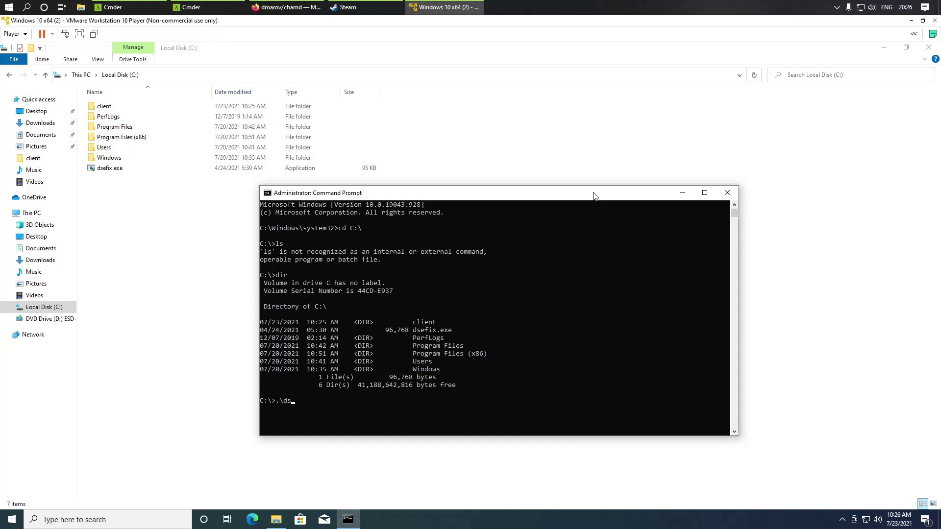
key(Tab)
key(Return)
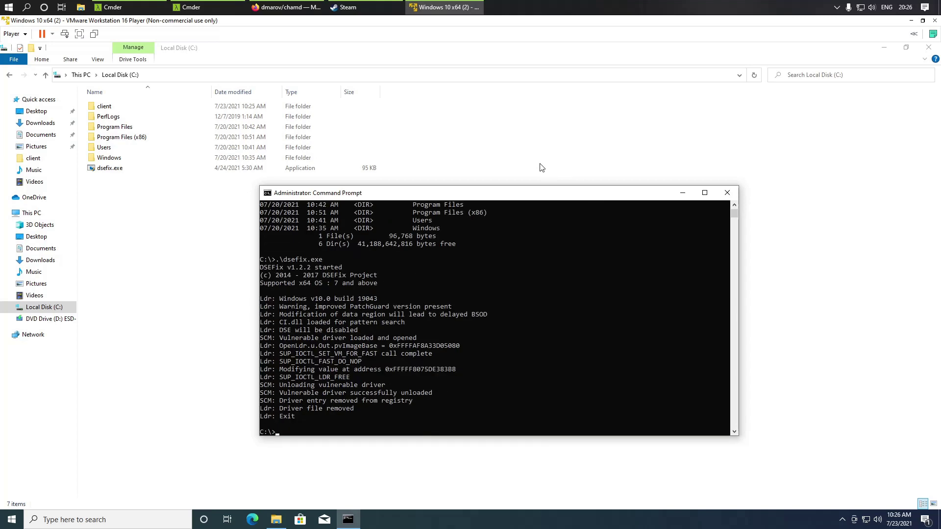
Launch cheatengine-x86_64.exe from the client folder as administrator.
double_click(117, 106)
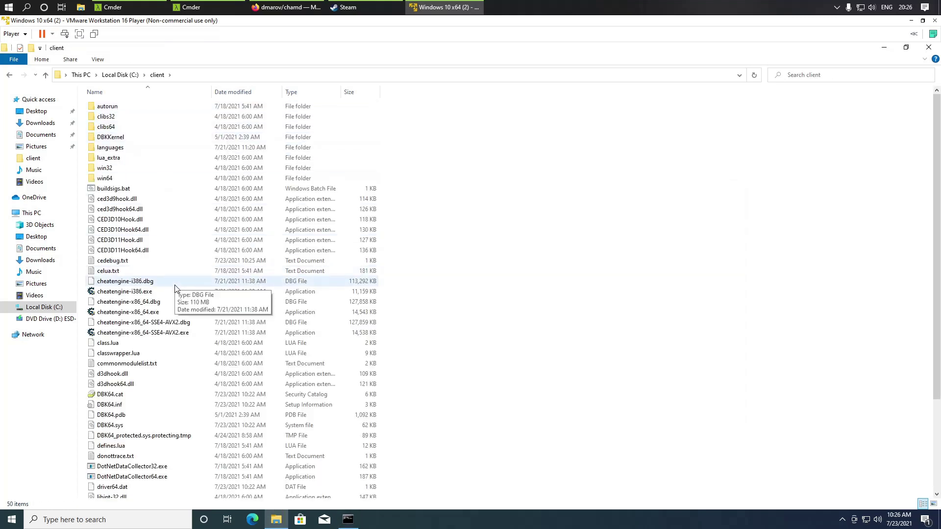
double_click(147, 314)
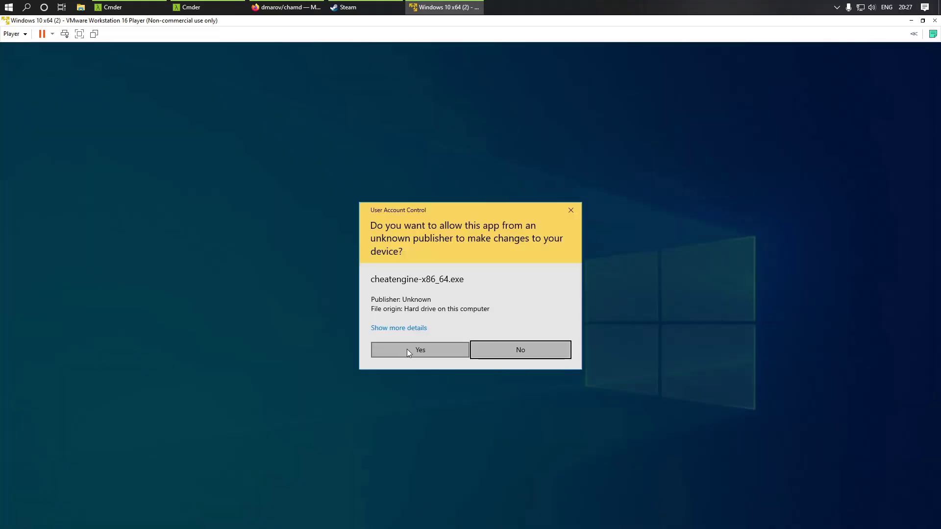
click(407, 349)
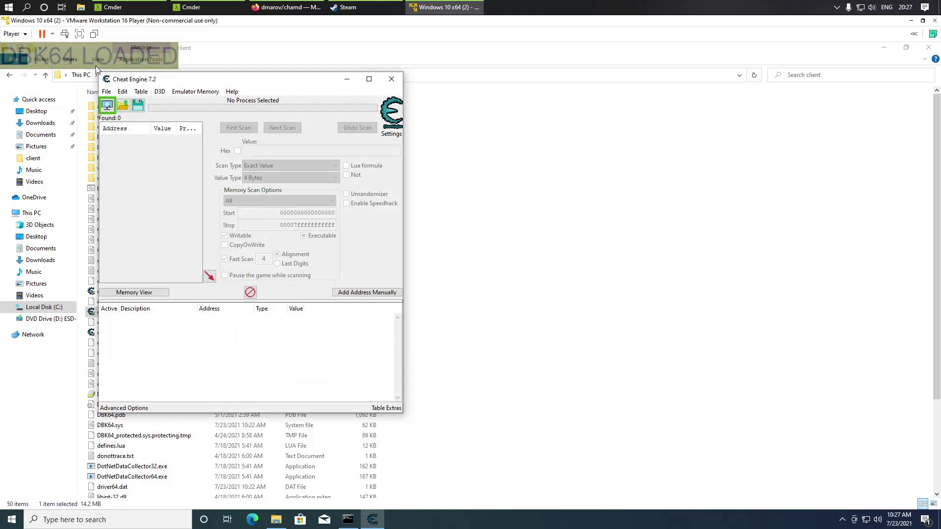
drag(213, 82, 393, 93)
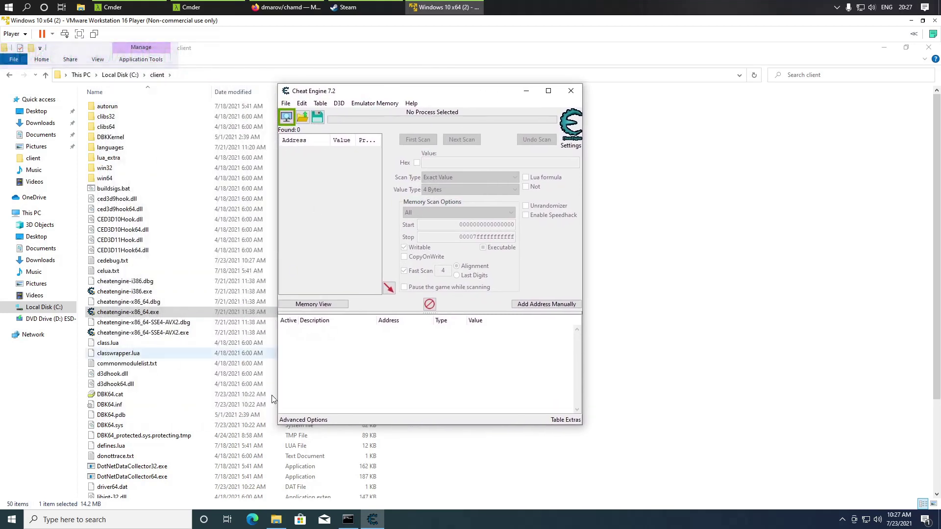
Rerun dsefix with -e to re-enable driver signature enforcement.
click(348, 519)
key(Up)
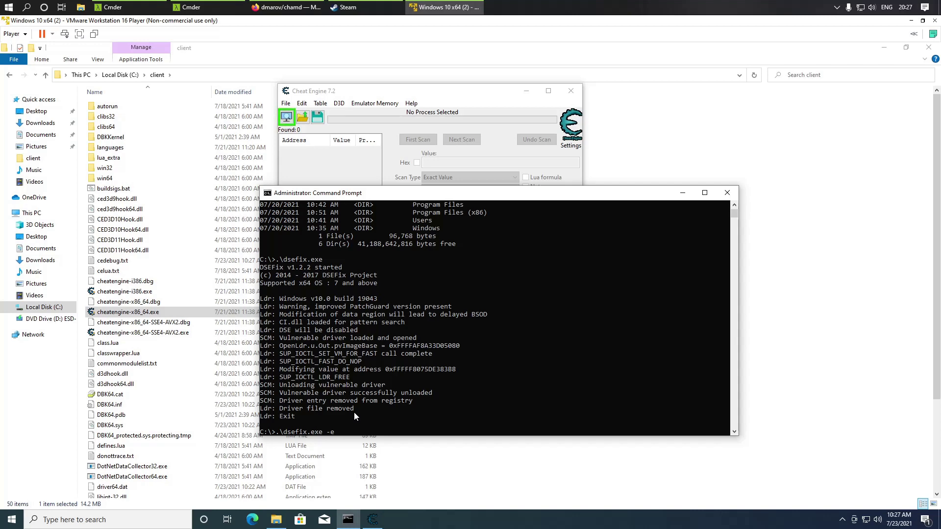
key(Return)
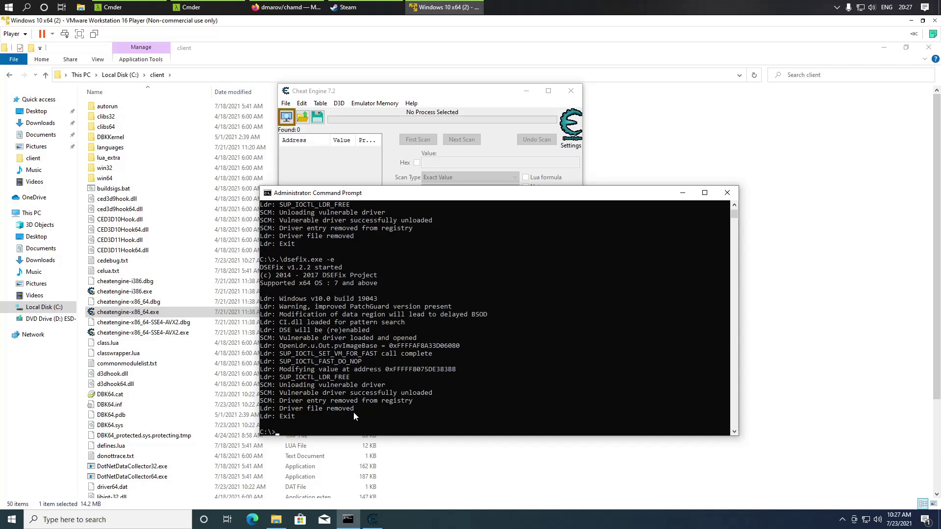
Enlarge the Cheat Engine window and close Command Prompt and File Explorer.
click(429, 93)
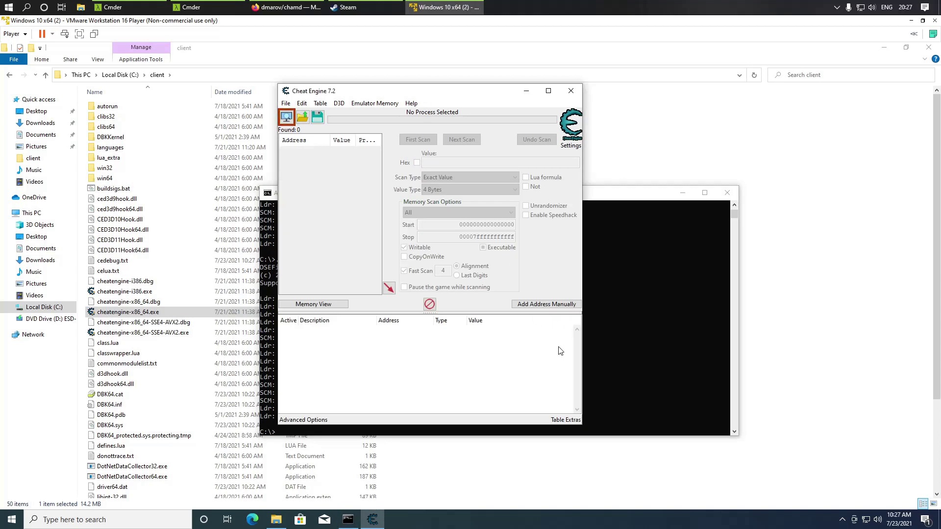
drag(584, 434, 718, 460)
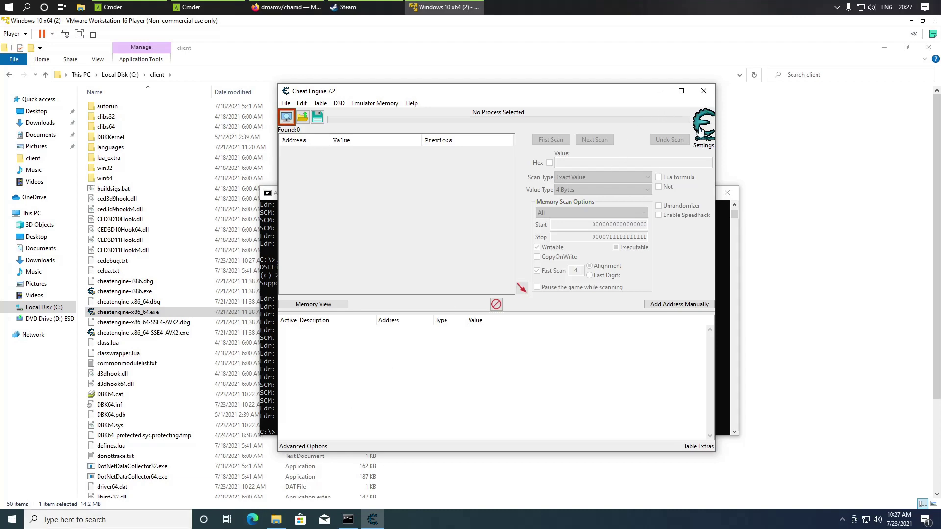
click(734, 268)
click(727, 192)
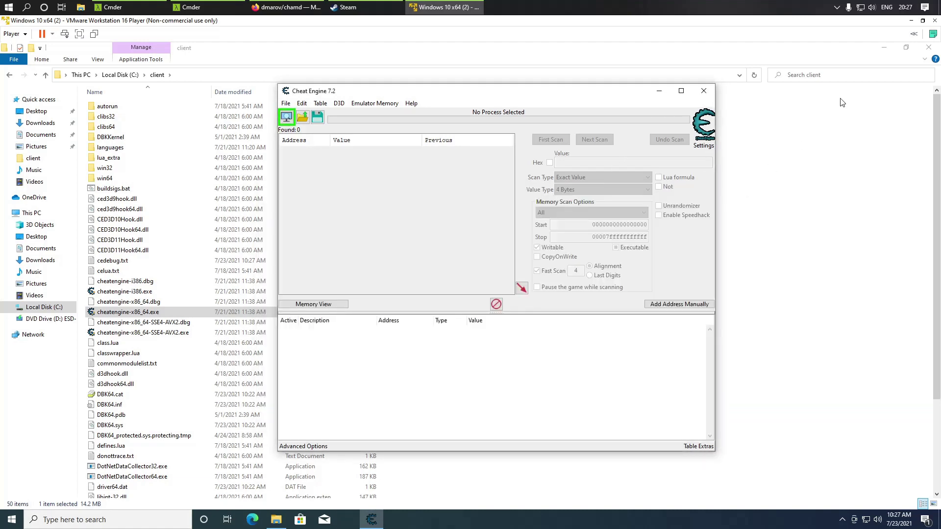
click(928, 48)
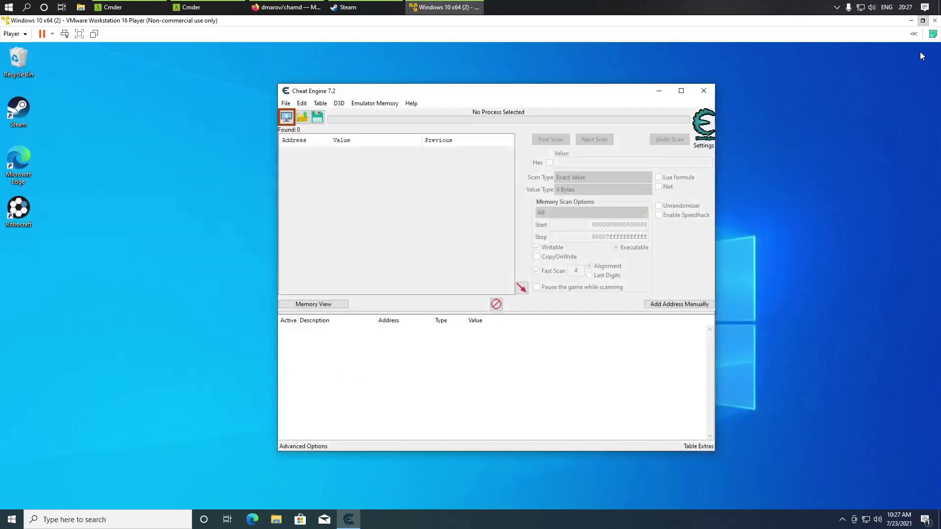
Launch Robocraft from its desktop icon and sign in with the Steam account.
double_click(17, 206)
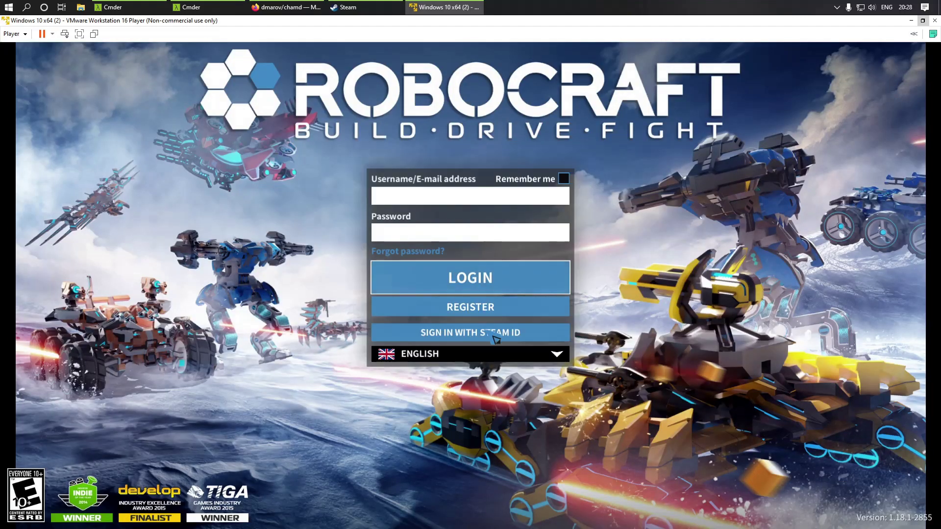
click(492, 338)
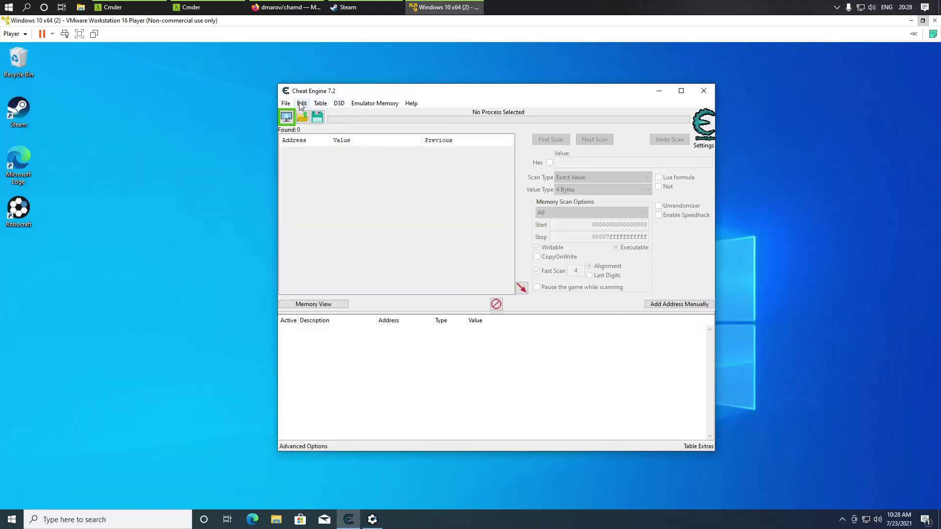
Attach Cheat Engine to the RobocraftClient process via File > Open Process.
click(286, 104)
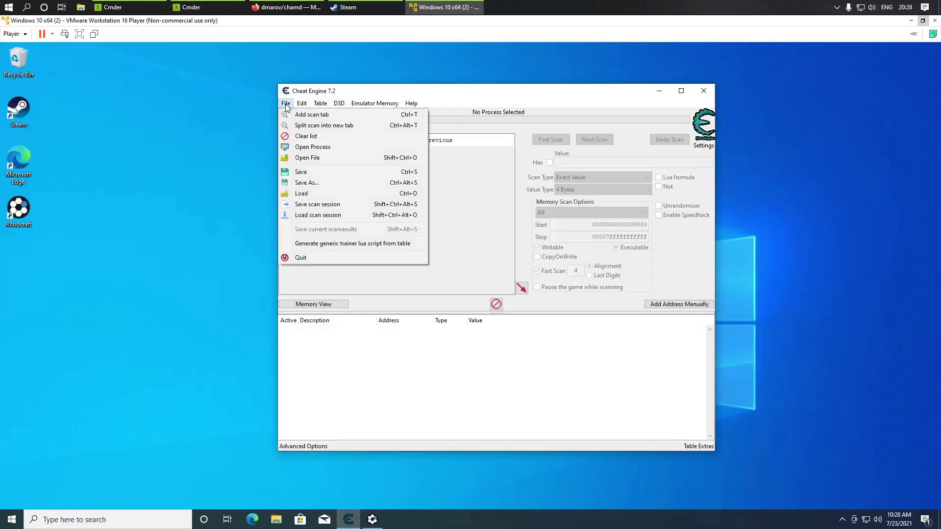
click(333, 148)
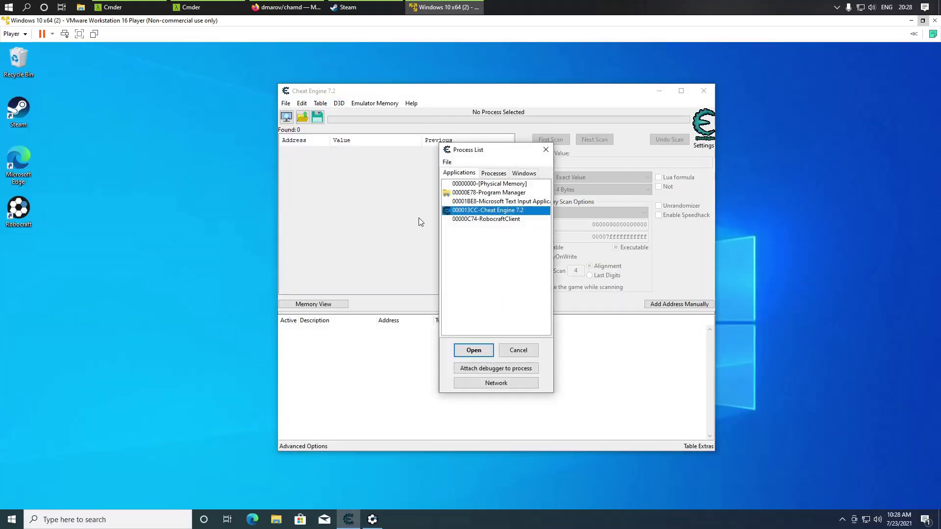
click(497, 219)
click(477, 349)
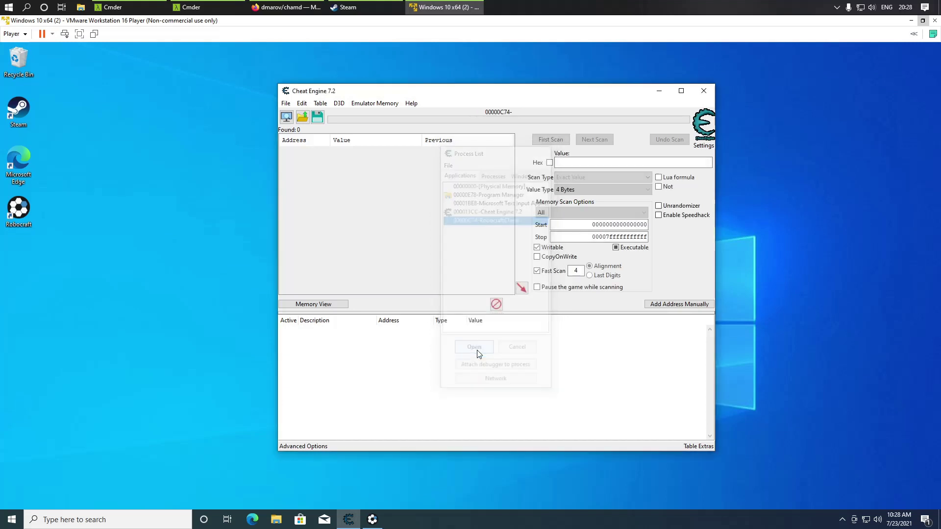
Run a first scan for value 1, finding 221,629 addresses, then return to Robocraft.
text(1)
click(548, 141)
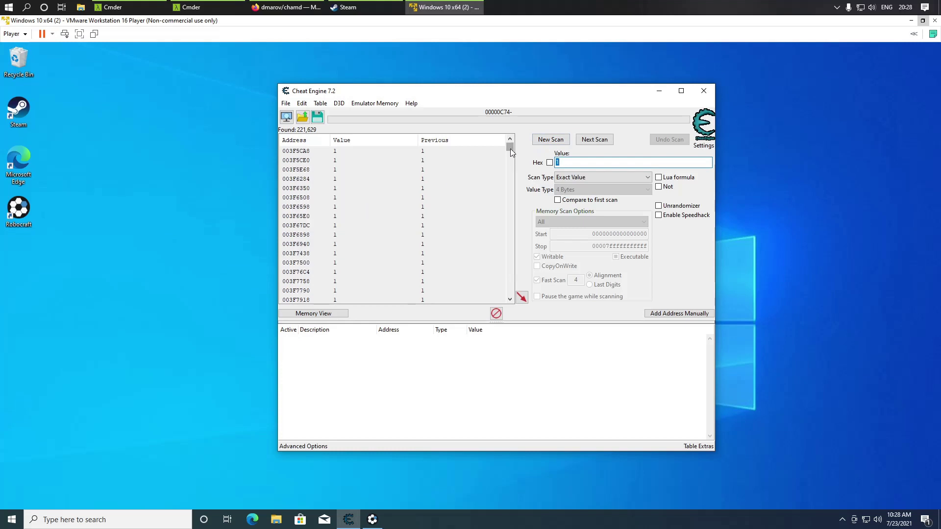
scroll(494, 167, up, 5)
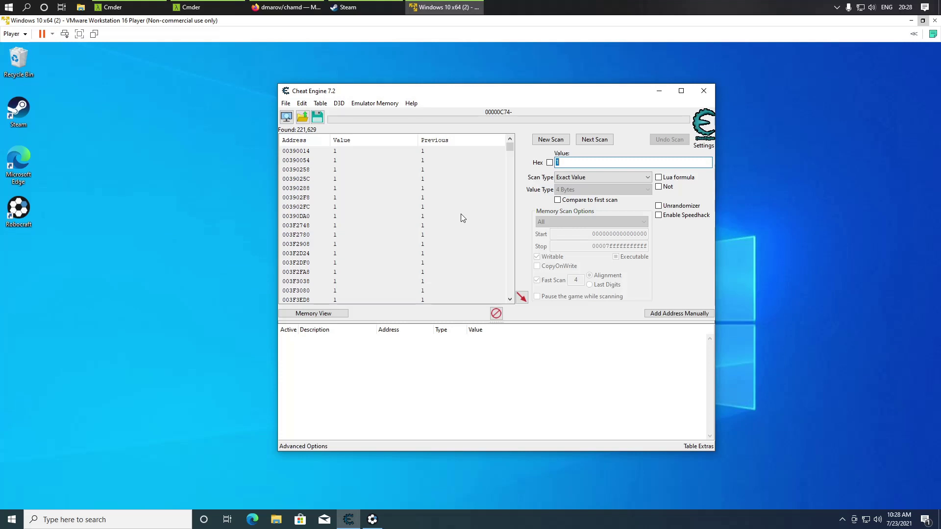
click(378, 521)
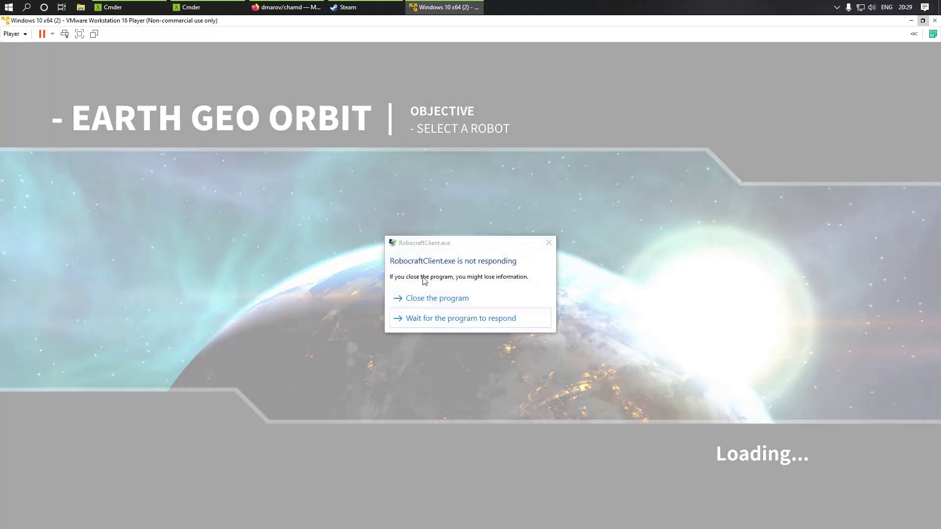
Close the unresponsive Robocraft client, relaunch it, and dismiss Steam's update error.
click(447, 302)
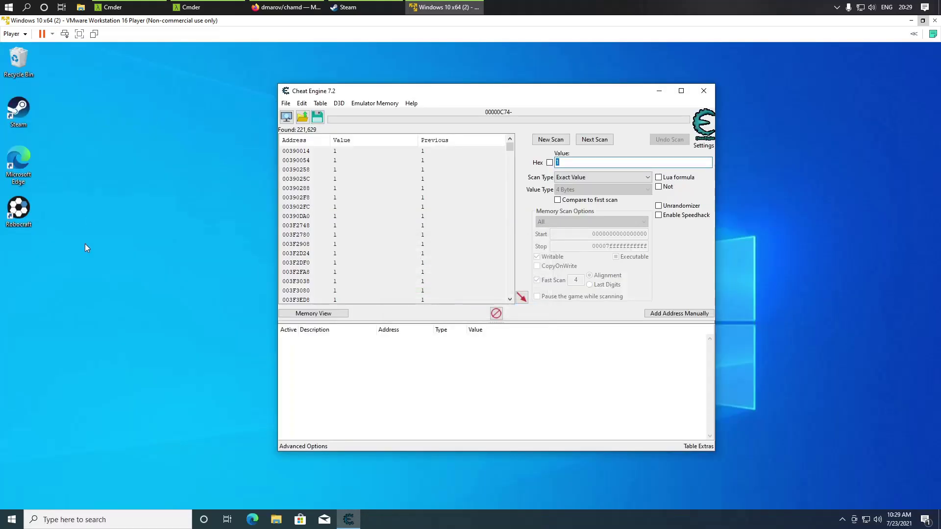
double_click(19, 209)
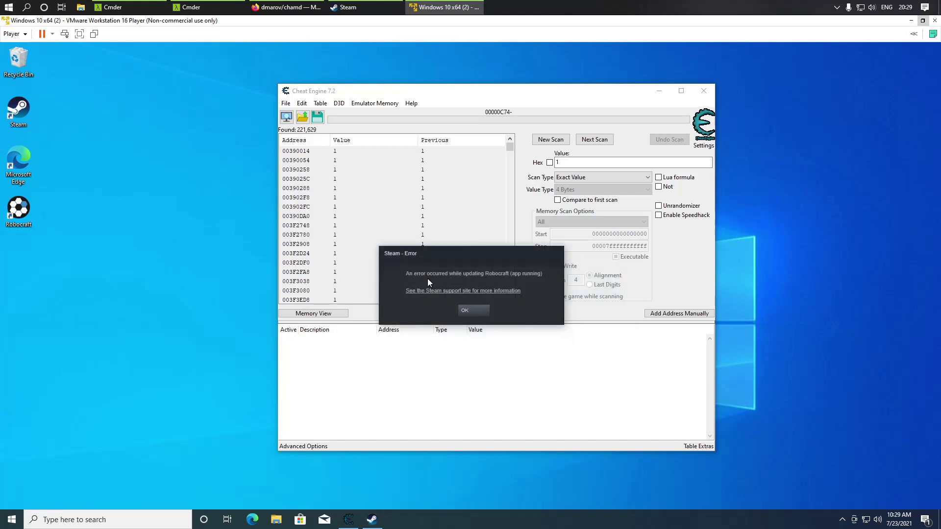
click(466, 311)
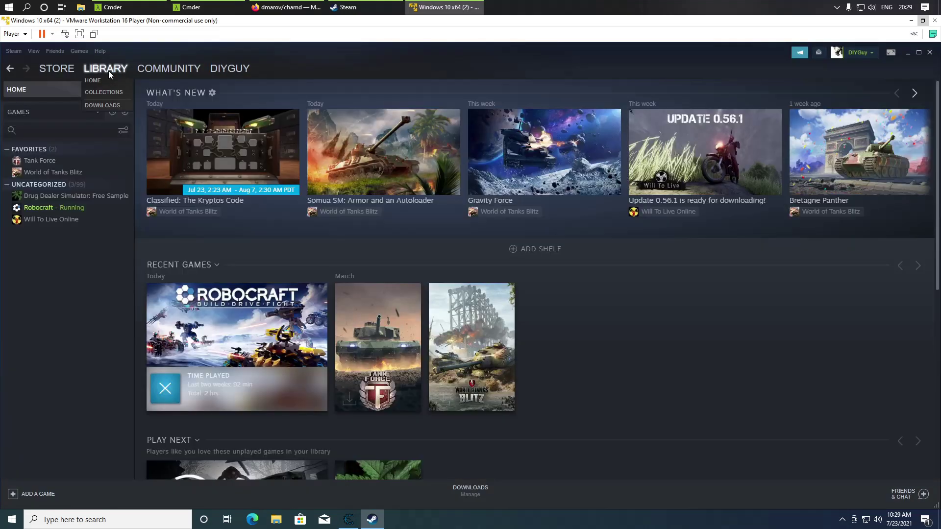
Start Robocraft with PLAY on its Steam library page, then switch back to Steam.
click(56, 208)
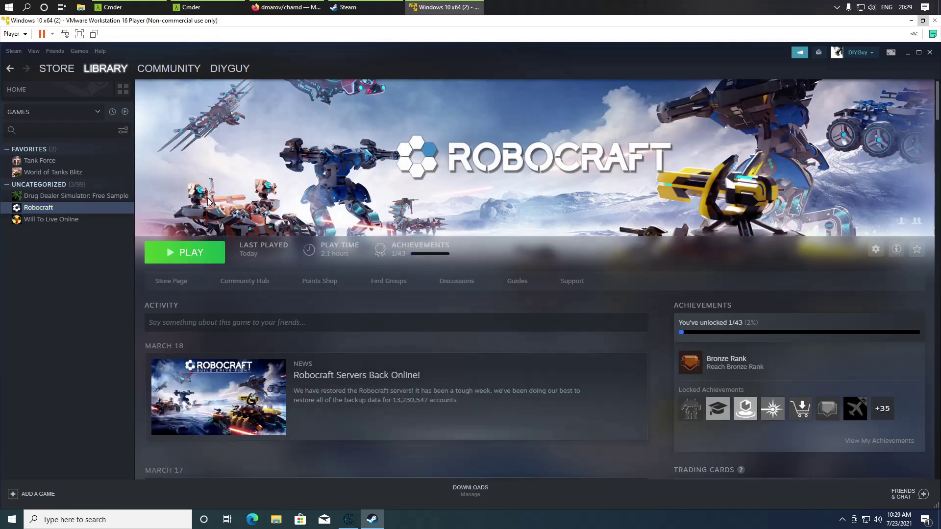
click(175, 259)
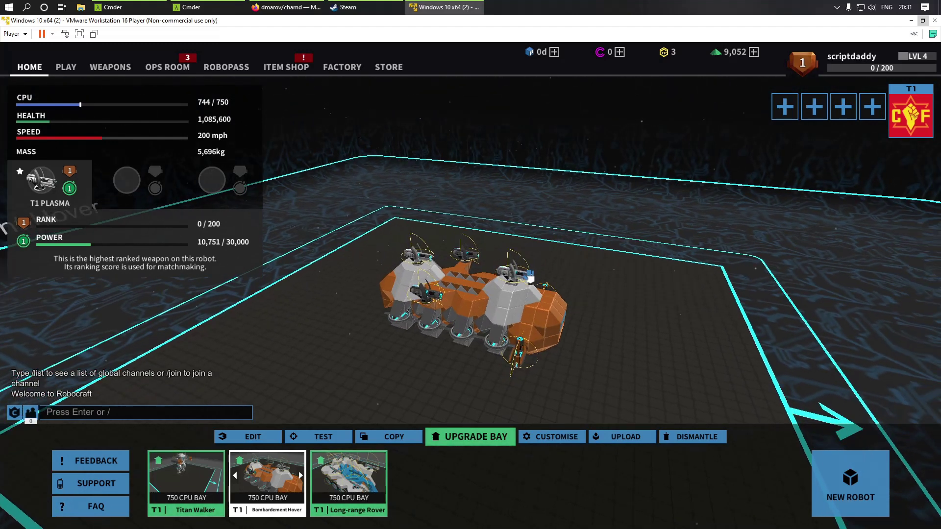
key(alt+Tab)
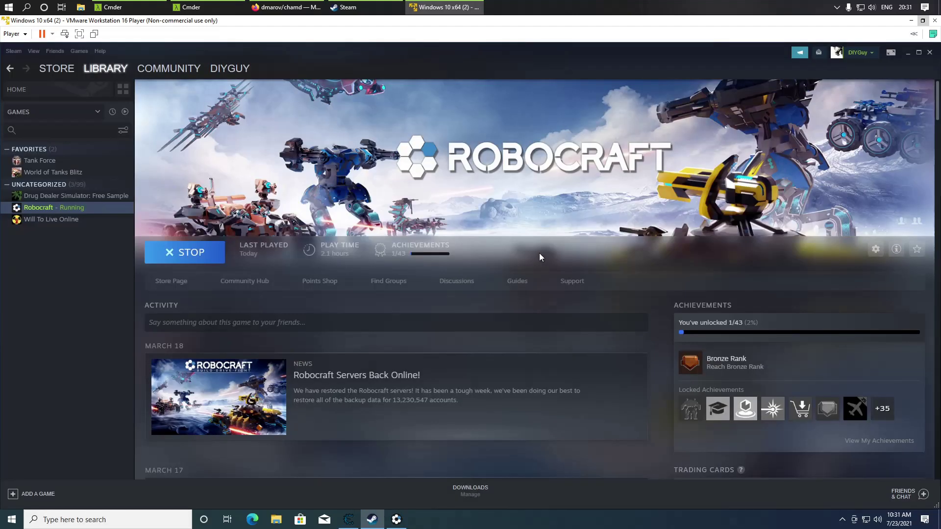
Attach Cheat Engine to the newly started RobocraftClient process.
key(alt+Tab)
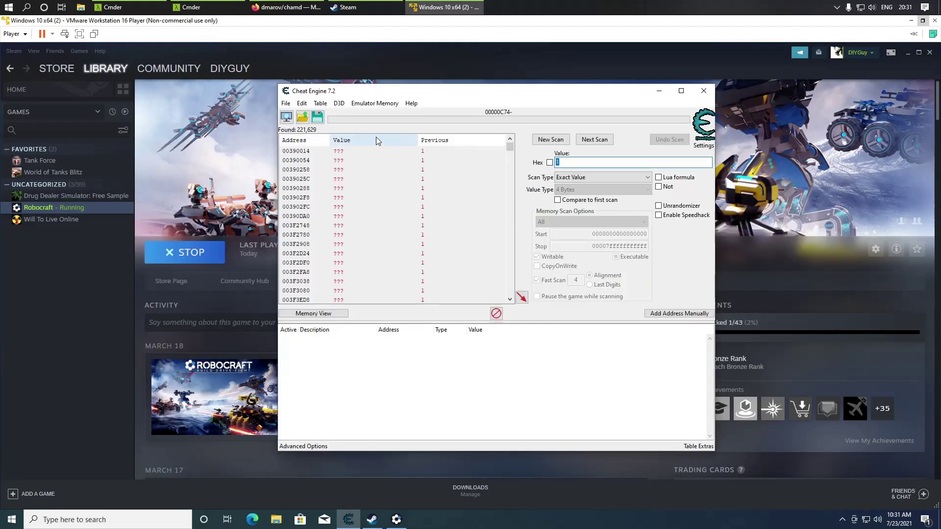
click(286, 104)
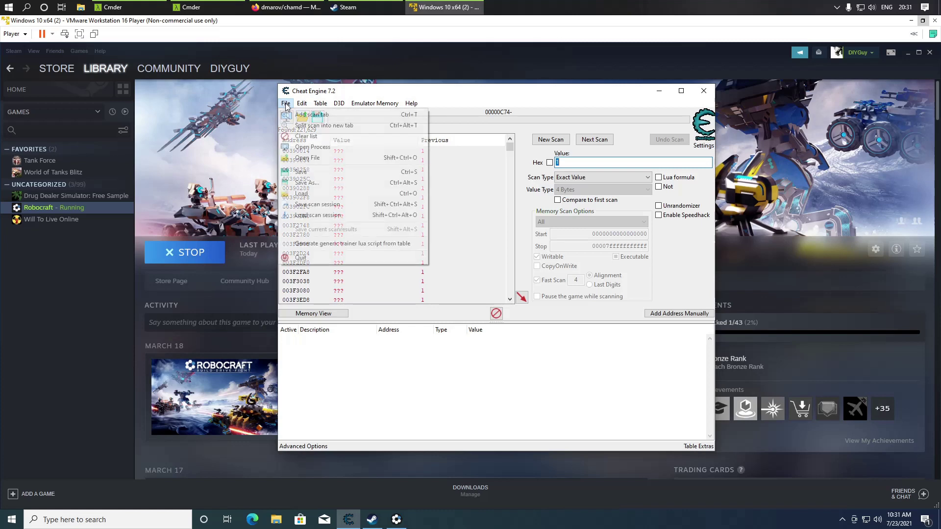
click(335, 148)
click(477, 351)
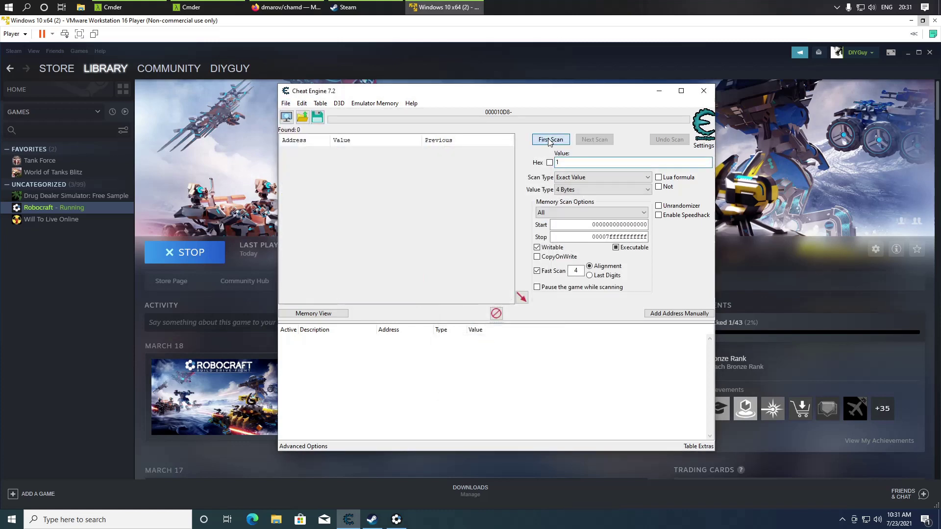
Run a first scan for 4-byte value 1, finding 111,823 addresses, and reposition the window.
click(549, 140)
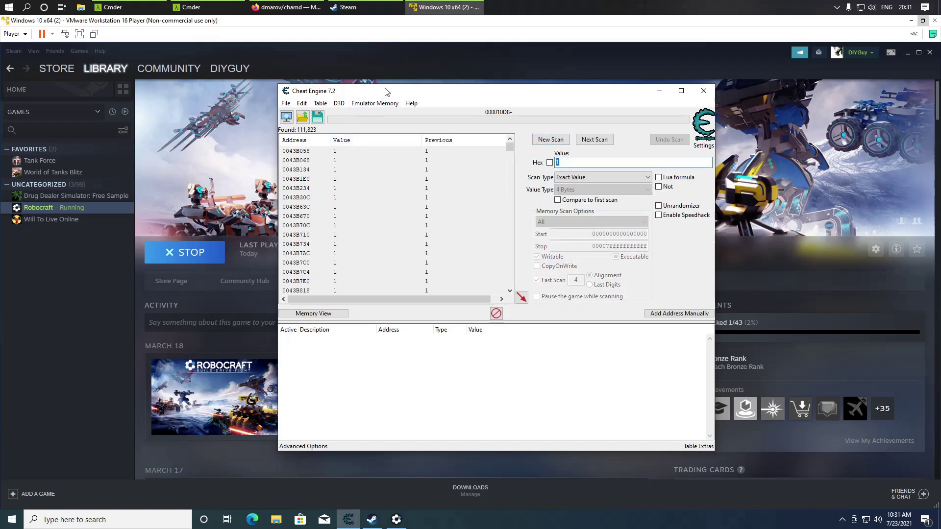
mouse_move(386, 91)
mouse_down()
mouse_move(343, 98)
mouse_move(388, 104)
mouse_up()
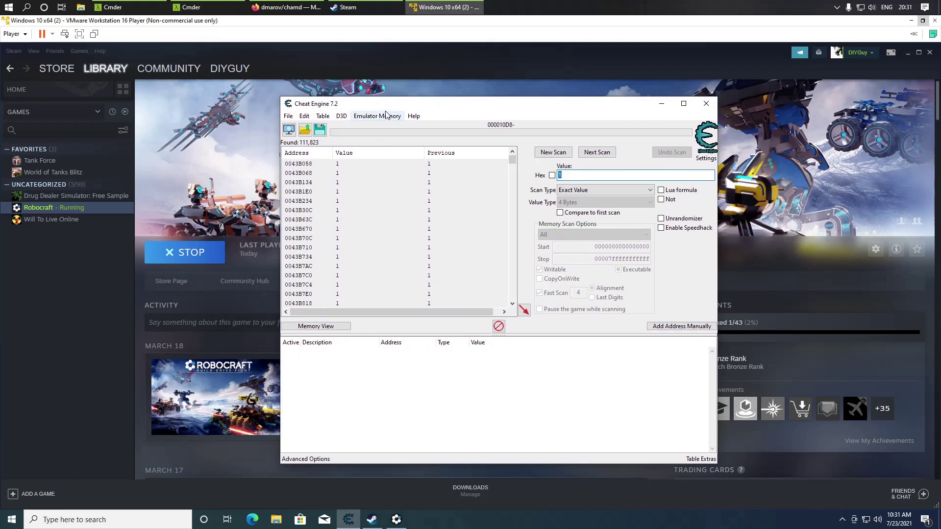
drag(386, 104, 401, 97)
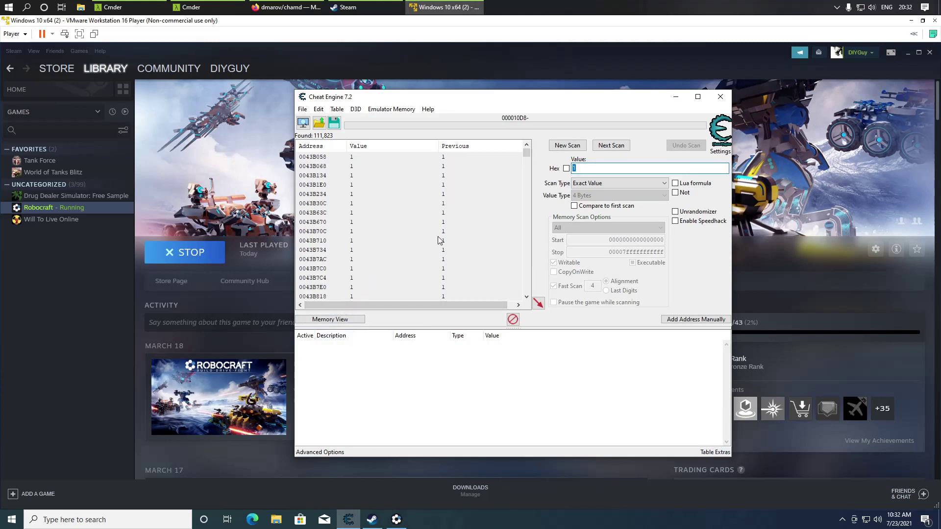
mouse_move(526, 156)
mouse_down()
mouse_move(526, 215)
mouse_move(526, 153)
mouse_up()
Browse the process disassembly in the Memory Viewer, then close it.
click(333, 320)
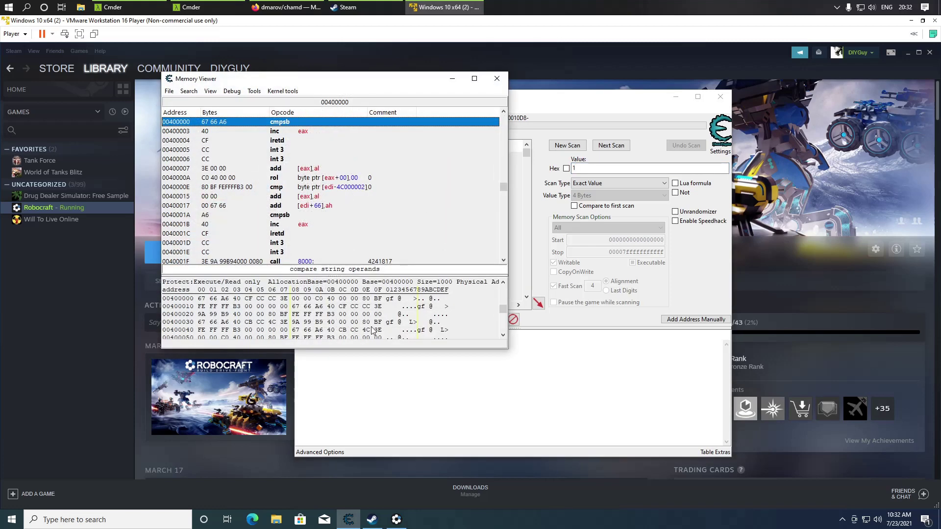
right_click(181, 127)
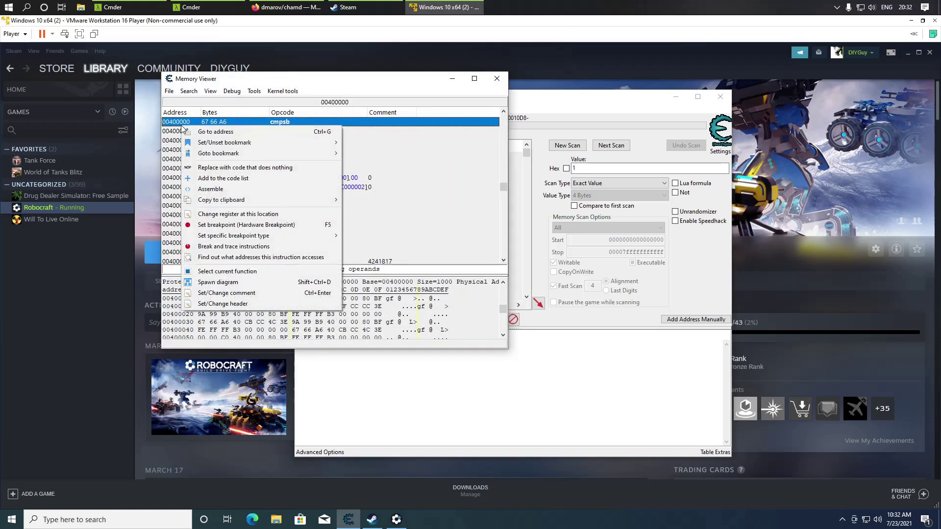
click(312, 86)
scroll(351, 196, up, 5)
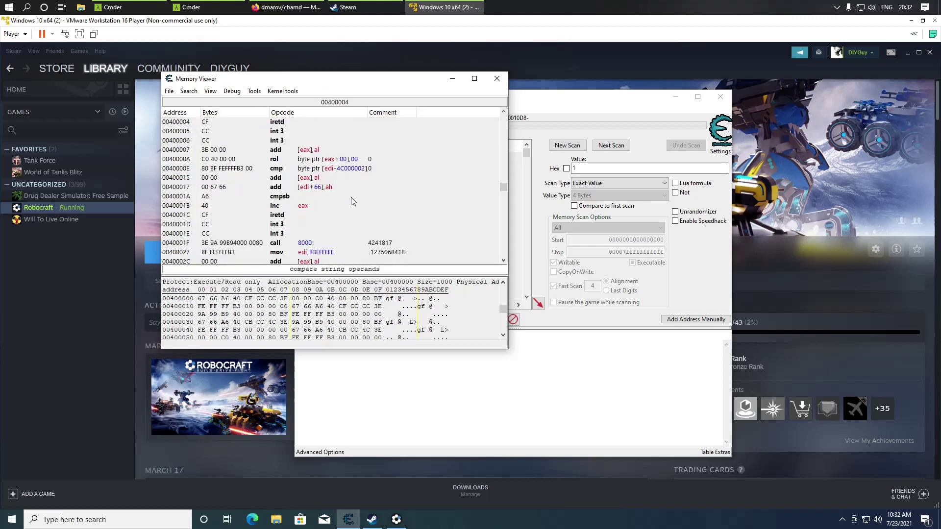
scroll(350, 196, up, 4)
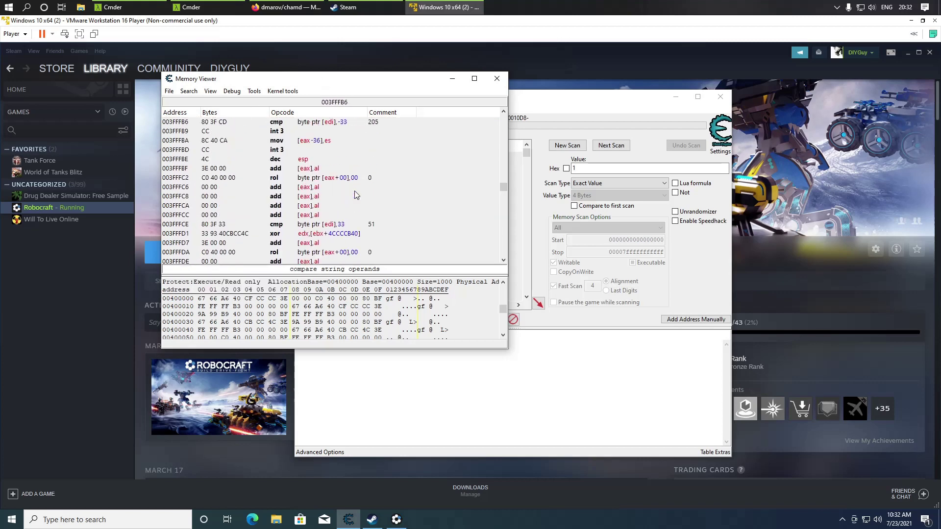
drag(400, 81, 509, 157)
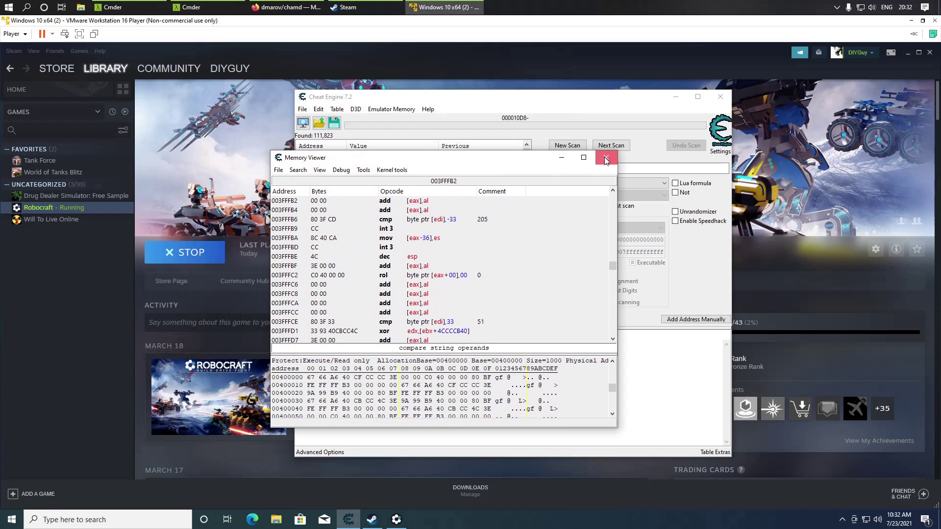
click(604, 153)
Run 'Find out what writes to this address' on 0043B710 and accept the debugger attach, which fails.
click(352, 240)
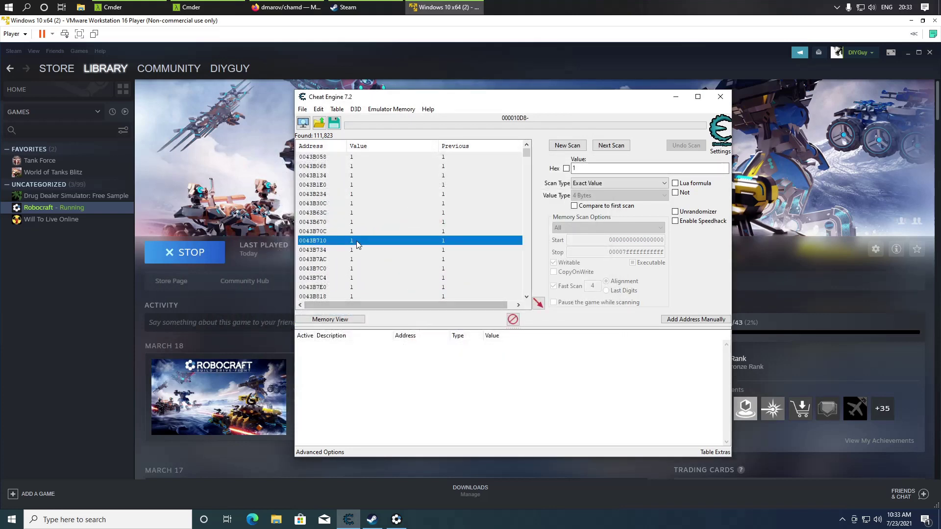
right_click(351, 241)
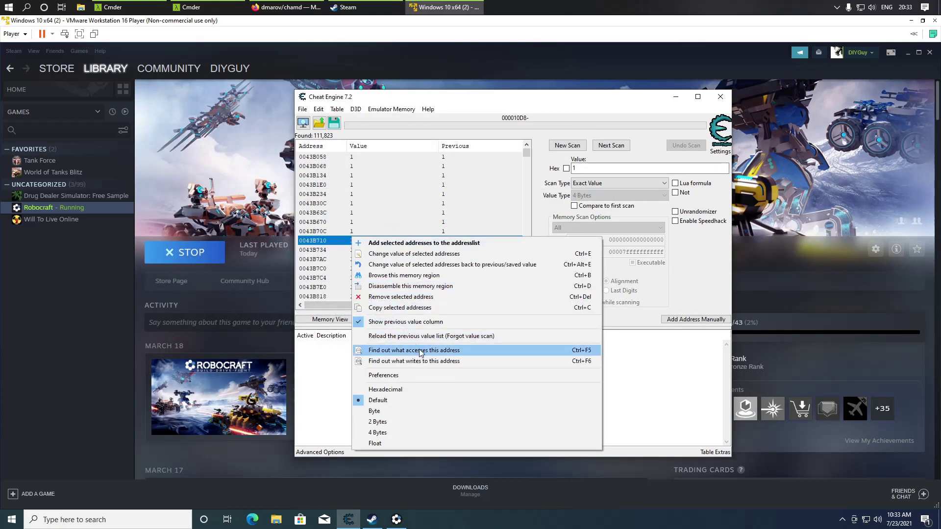
click(443, 363)
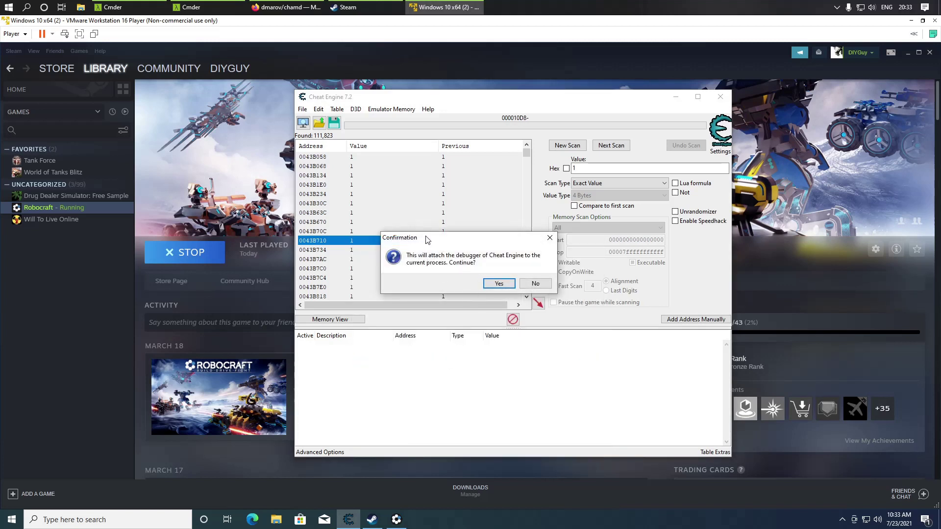
mouse_move(426, 235)
mouse_down()
mouse_move(466, 259)
mouse_move(408, 259)
mouse_up()
click(479, 303)
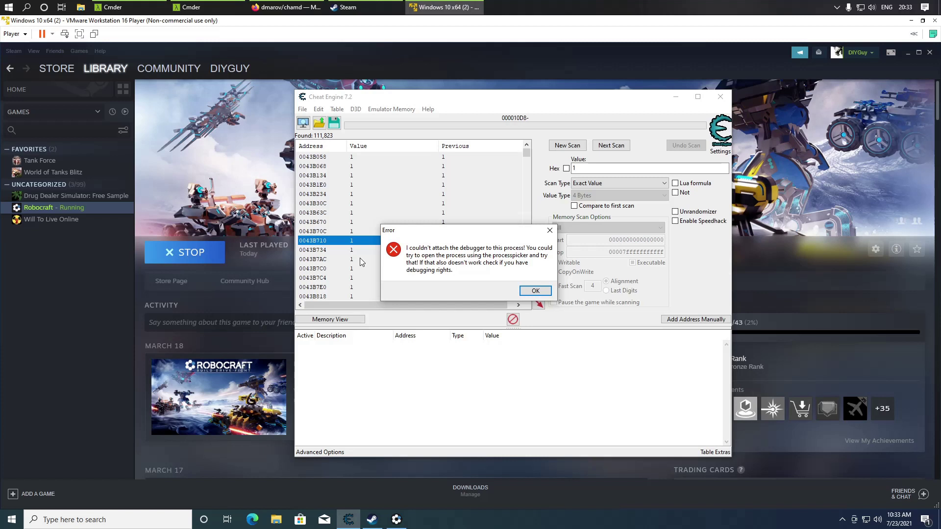
drag(423, 231, 392, 205)
click(505, 264)
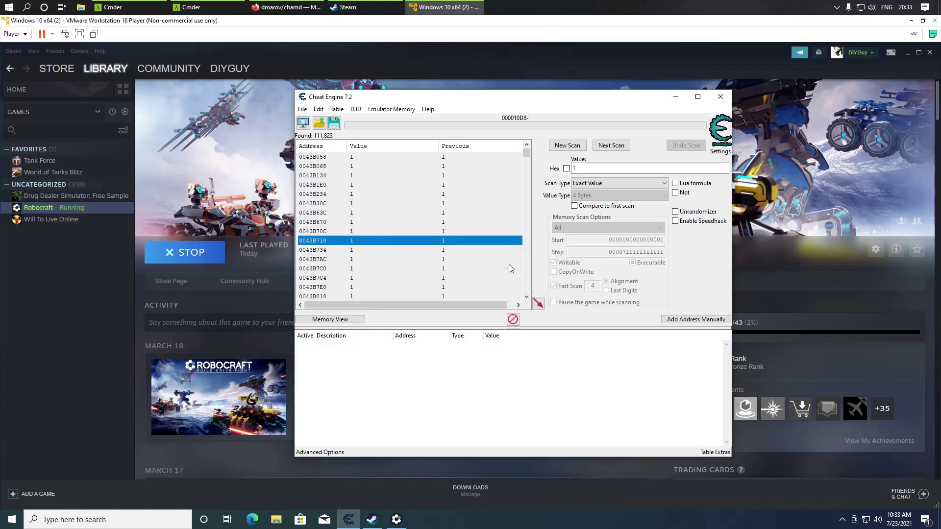
mouse_move(354, 305)
mouse_down()
mouse_move(455, 304)
mouse_move(370, 298)
mouse_up()
drag(627, 102, 534, 112)
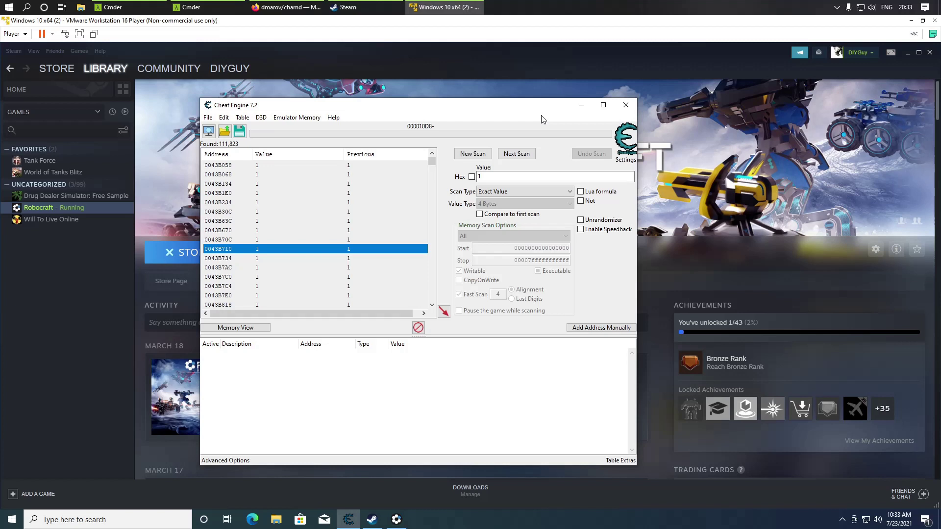
mouse_move(359, 314)
mouse_down()
mouse_move(380, 319)
mouse_move(332, 316)
mouse_up()
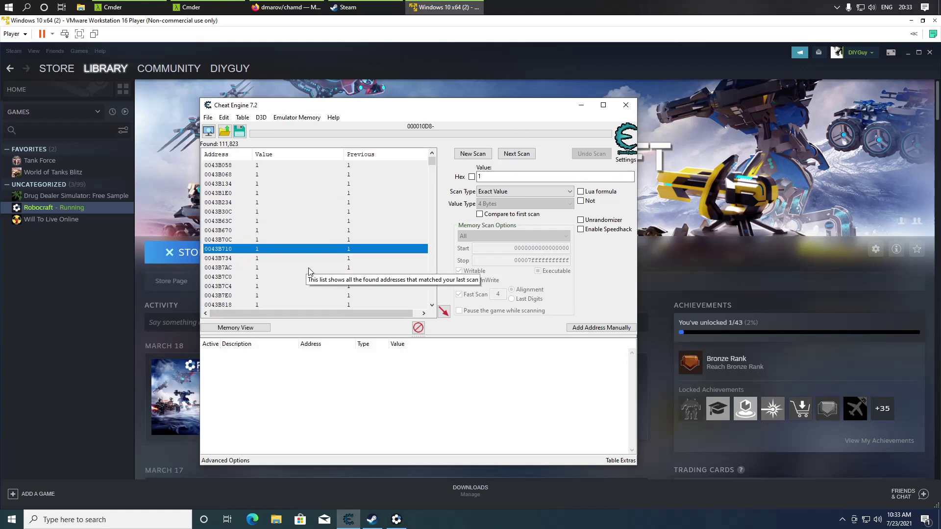